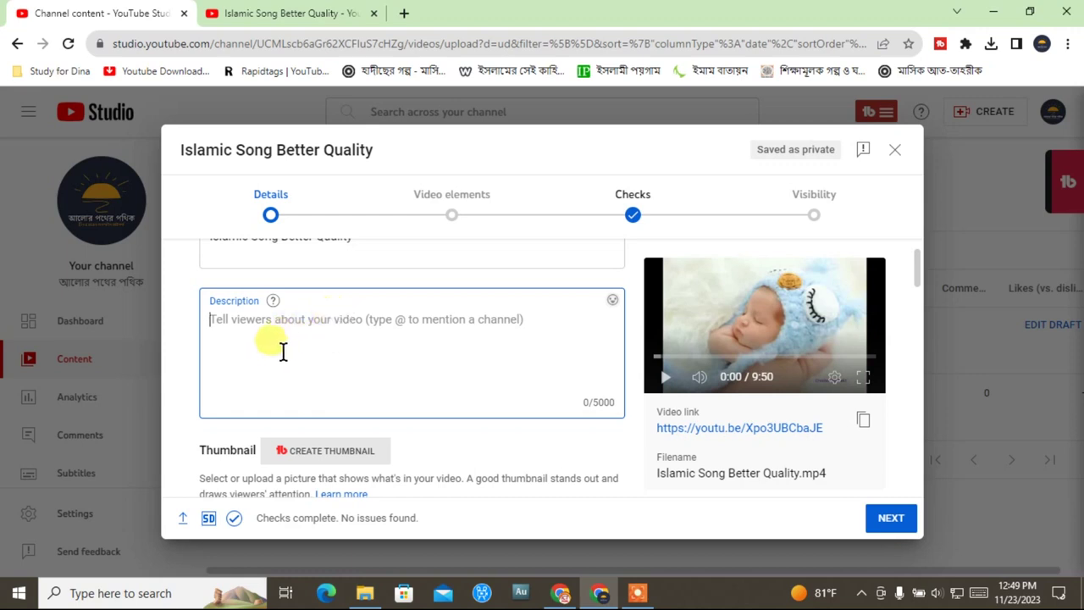
# Step: Copy the common video tags islamic song, atif aslam and best of atif aslam songs 2019 from the YouTube search results page
pyautogui.scroll(2, 407, 339)
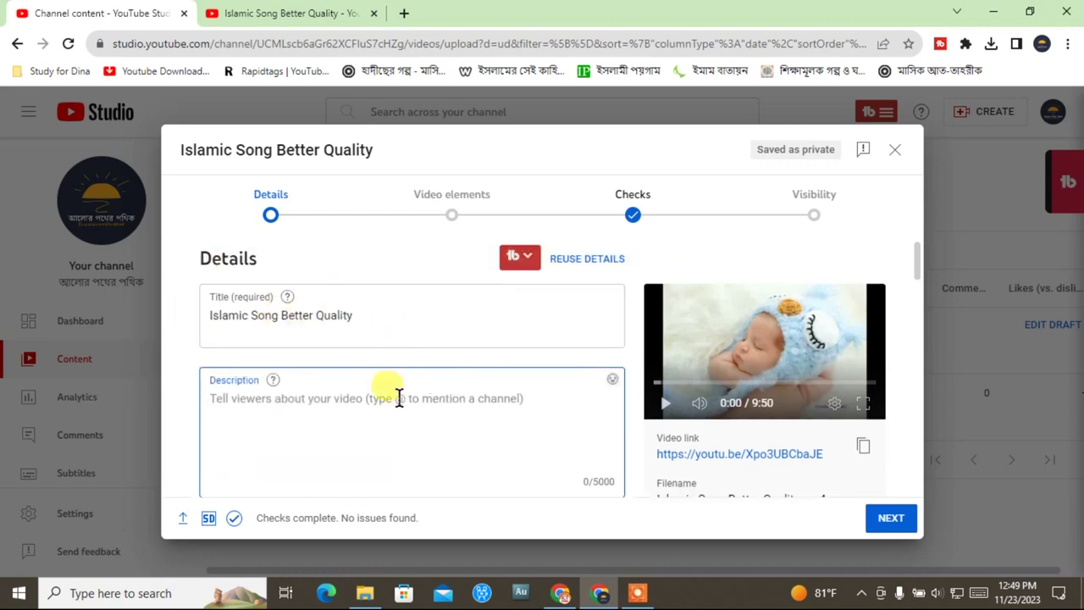
pyautogui.click(288, 12)
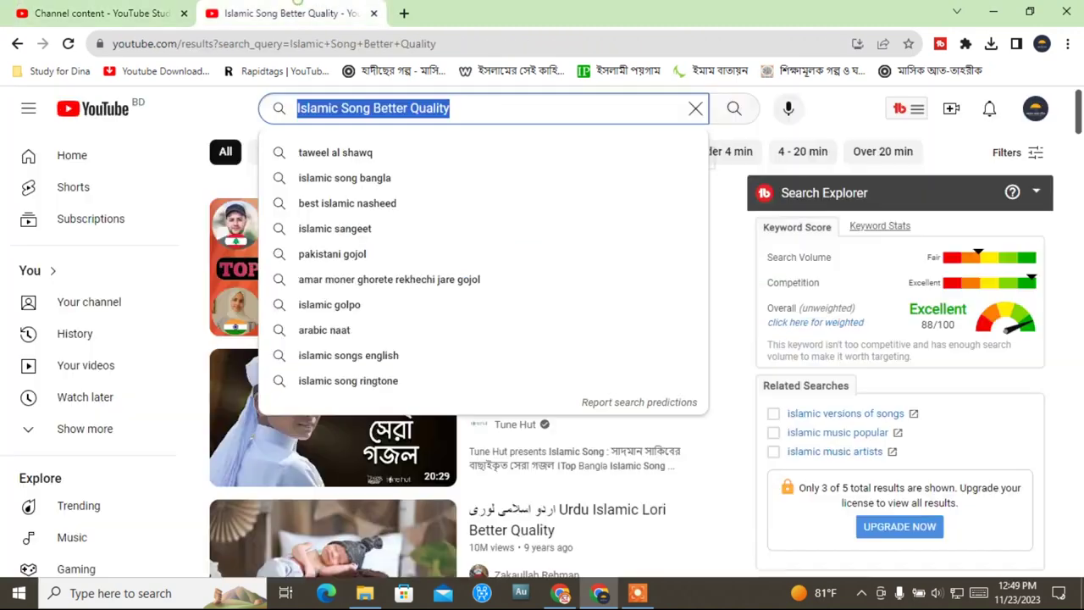
pyautogui.scroll(-5, 812, 436)
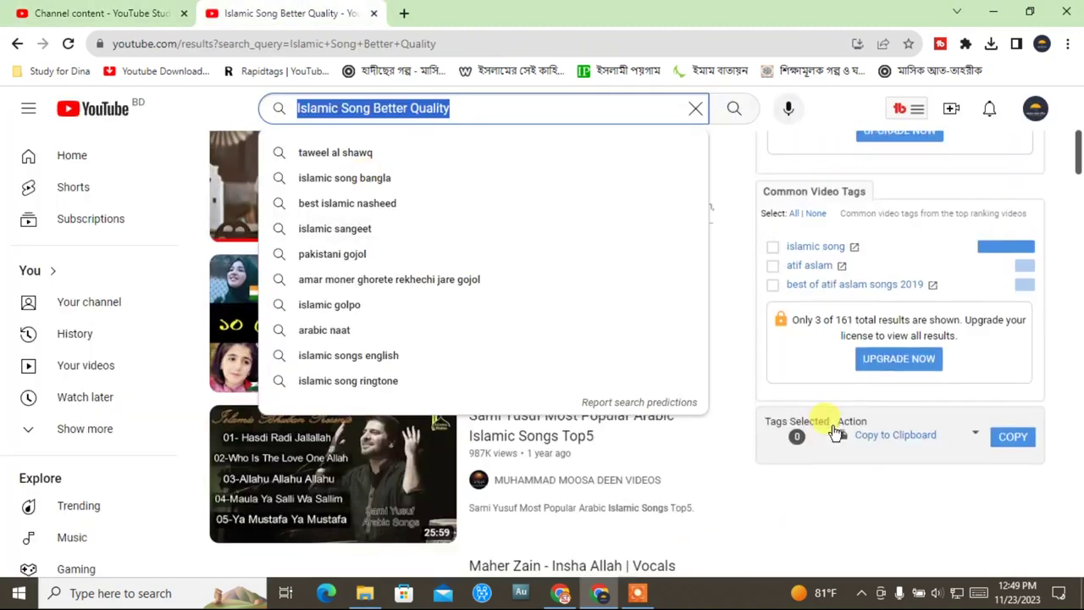
pyautogui.scroll(1, 812, 267)
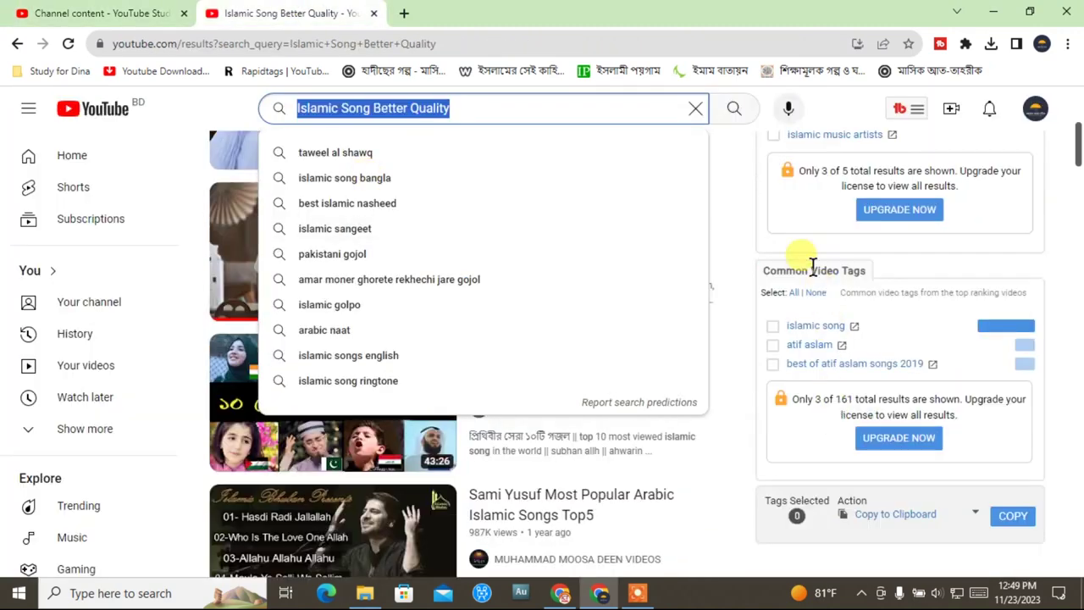
pyautogui.click(774, 327)
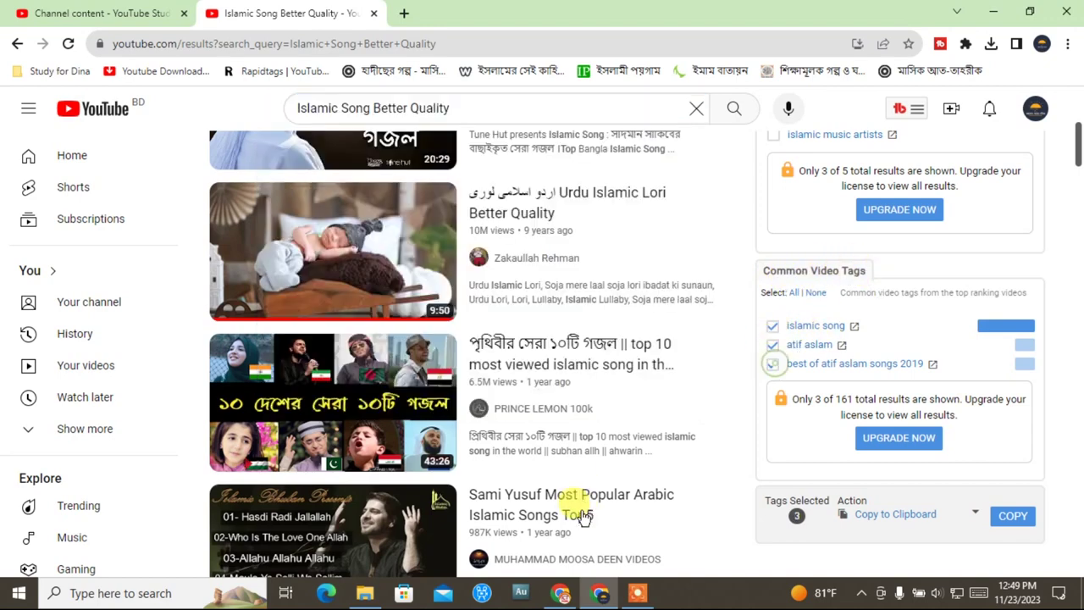
pyautogui.click(772, 364)
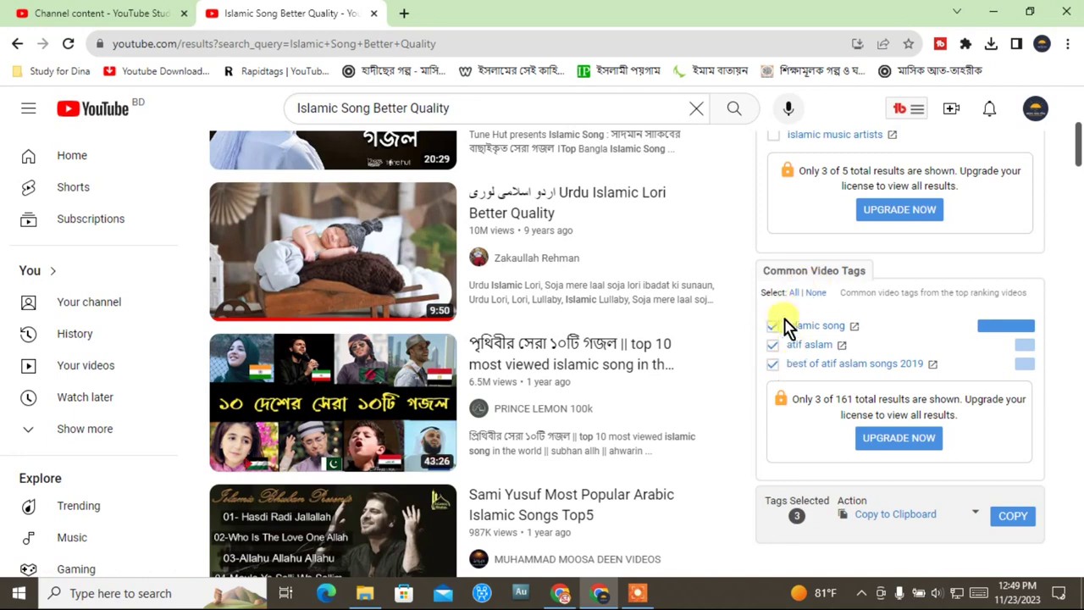
pyautogui.click(1013, 516)
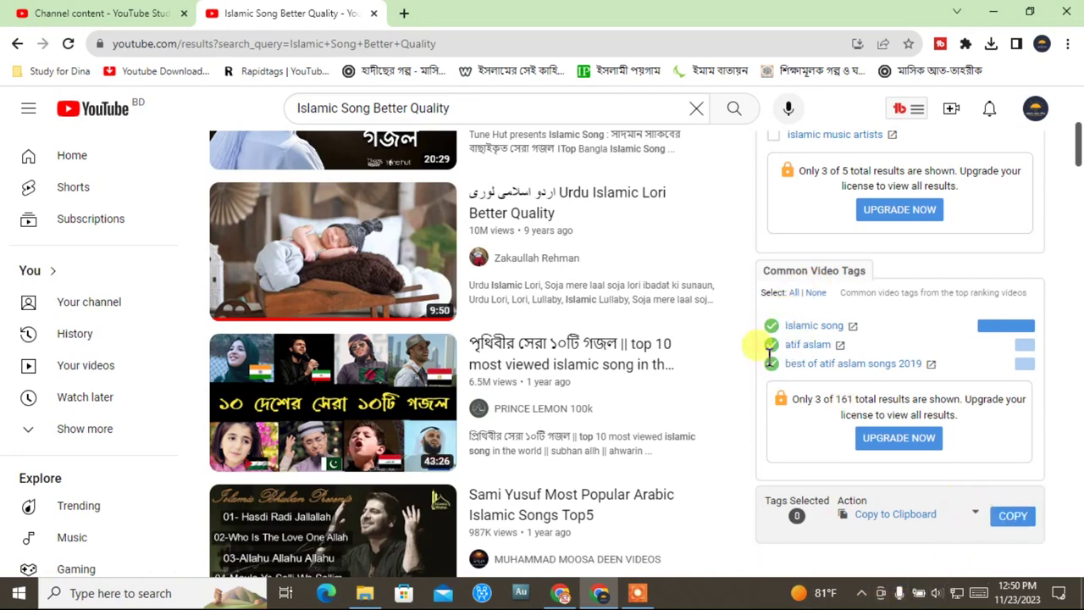
# Step: Paste the copied tags into the video's description under the heading "Tag:", one per line, with three blank lines above
pyautogui.hotkey('ctrl', 'Tab')
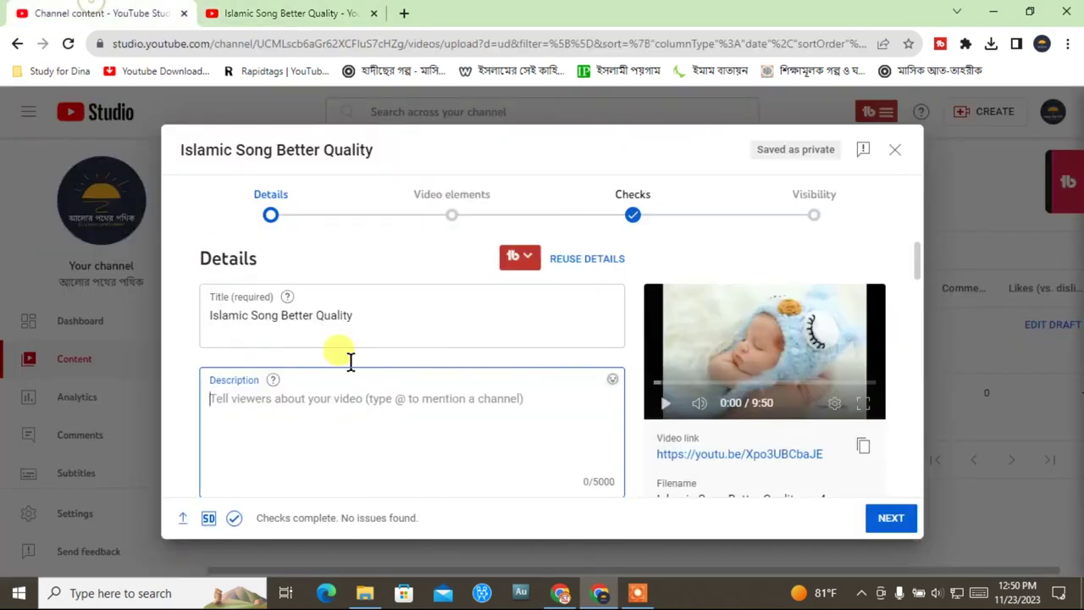
pyautogui.click(296, 432)
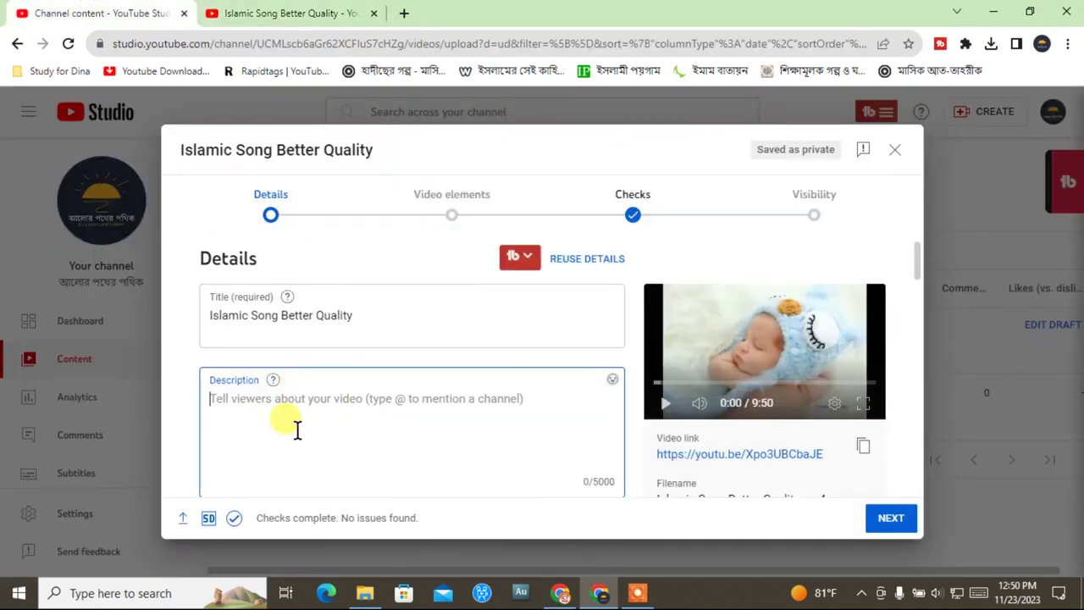
pyautogui.hotkey('ctrl', 'v')
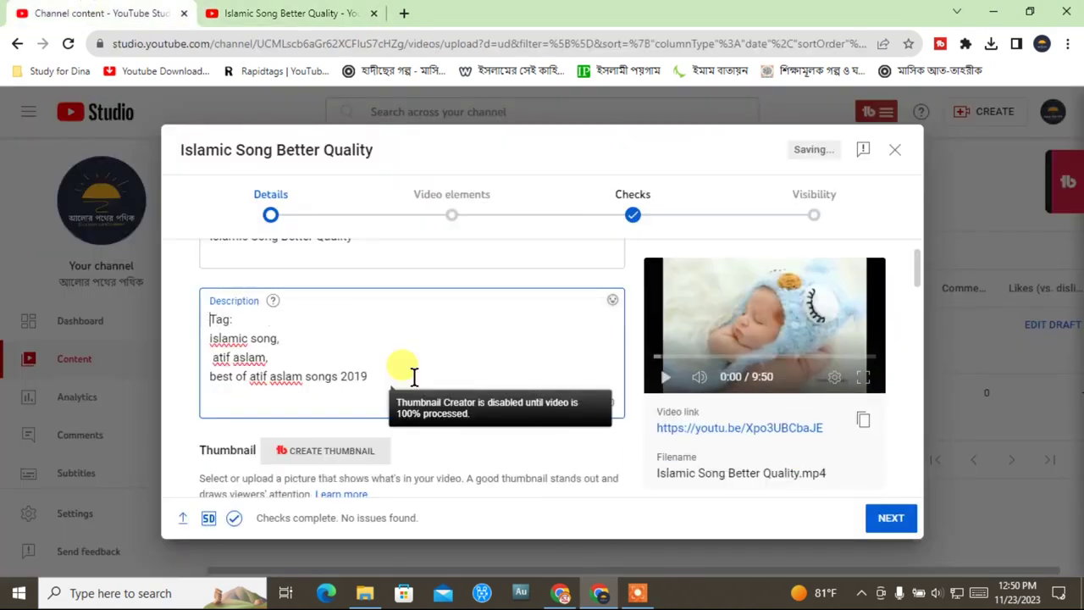
pyautogui.press('Return')
pyautogui.press('Return')
pyautogui.press('Return')
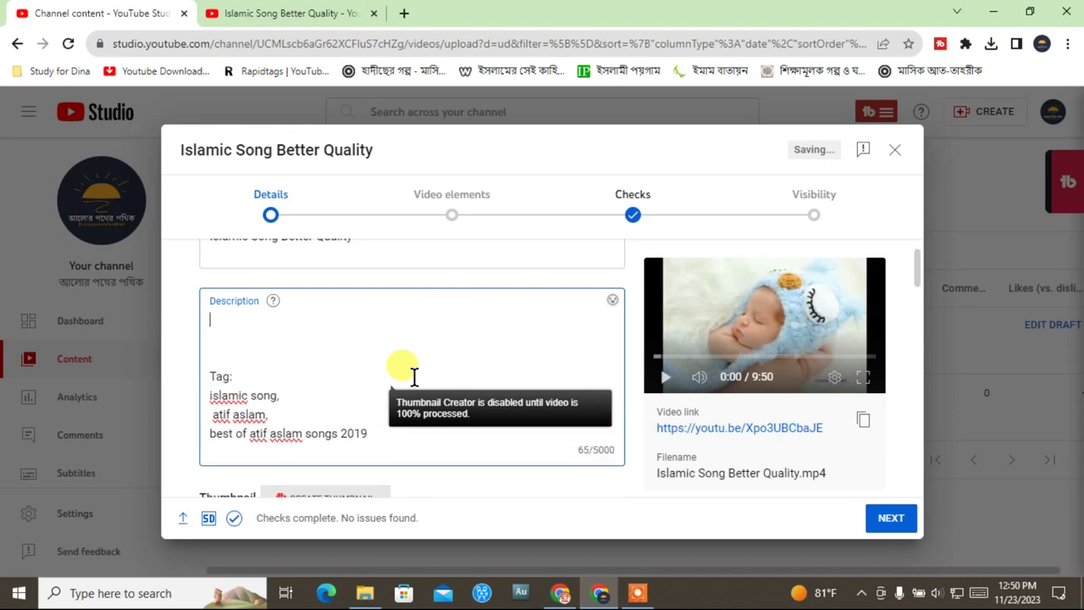
pyautogui.click(214, 323)
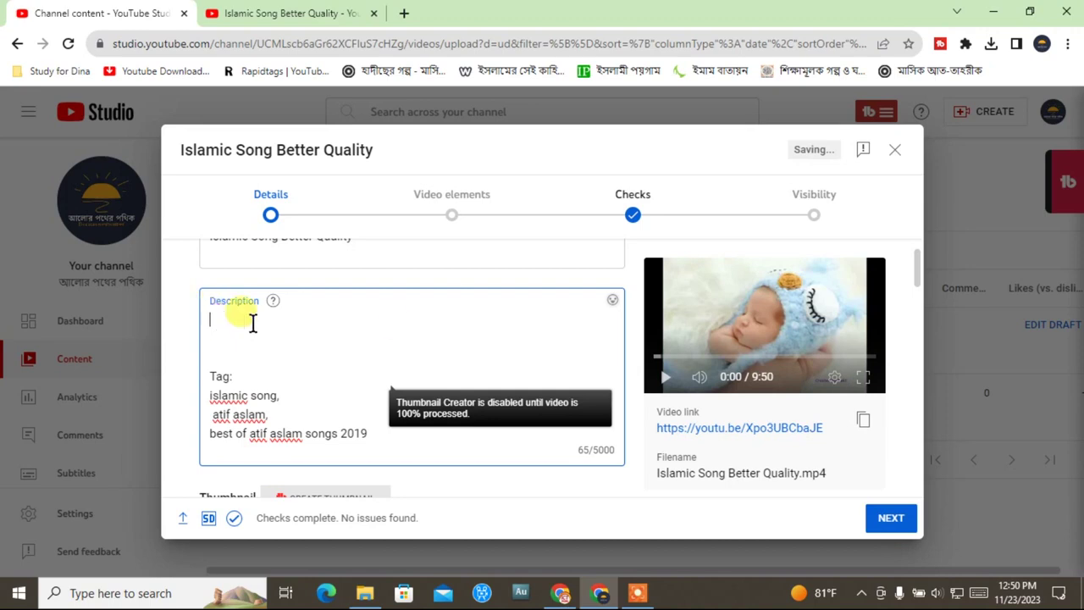
# Step: Upload the image "Thumbnail for Islamic Song Better Quality" from New folder on the Desktop as the video's thumbnail
pyautogui.scroll(-2, 368, 394)
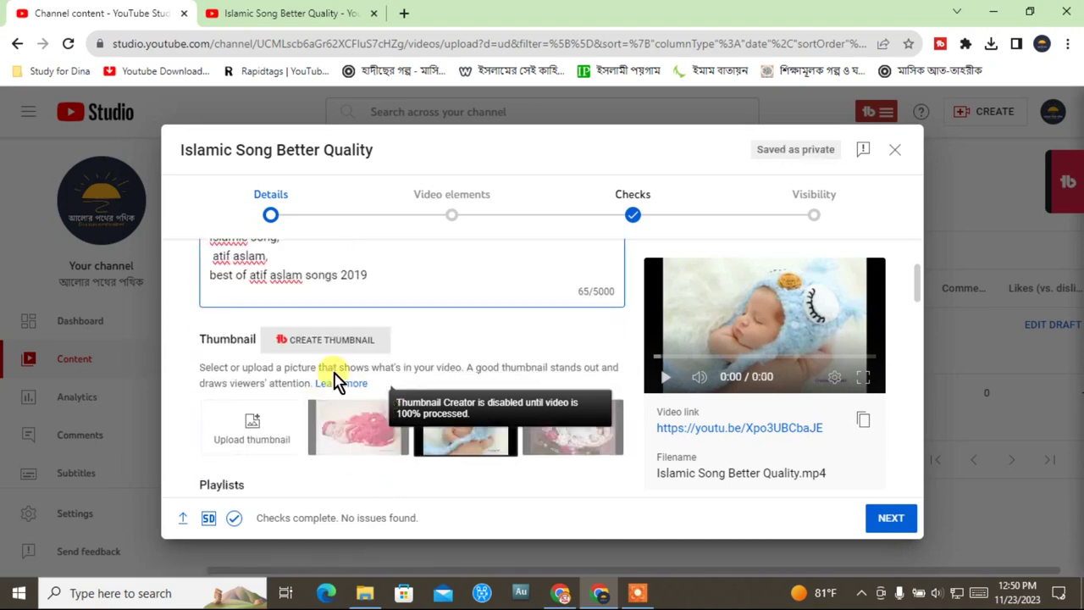
pyautogui.scroll(2, 328, 364)
pyautogui.scroll(-3, 357, 398)
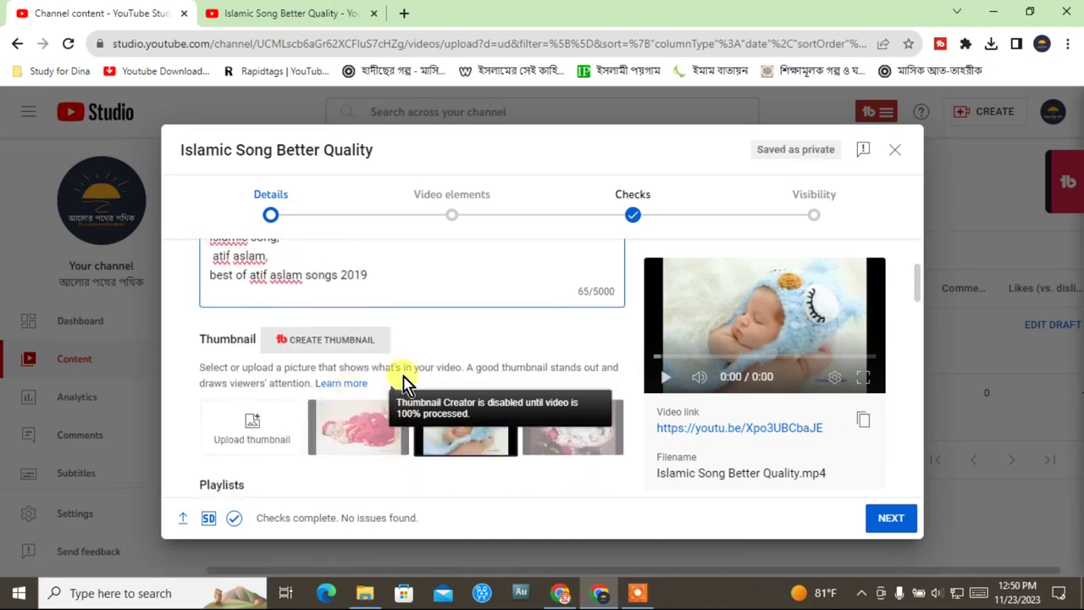
pyautogui.scroll(1, 254, 348)
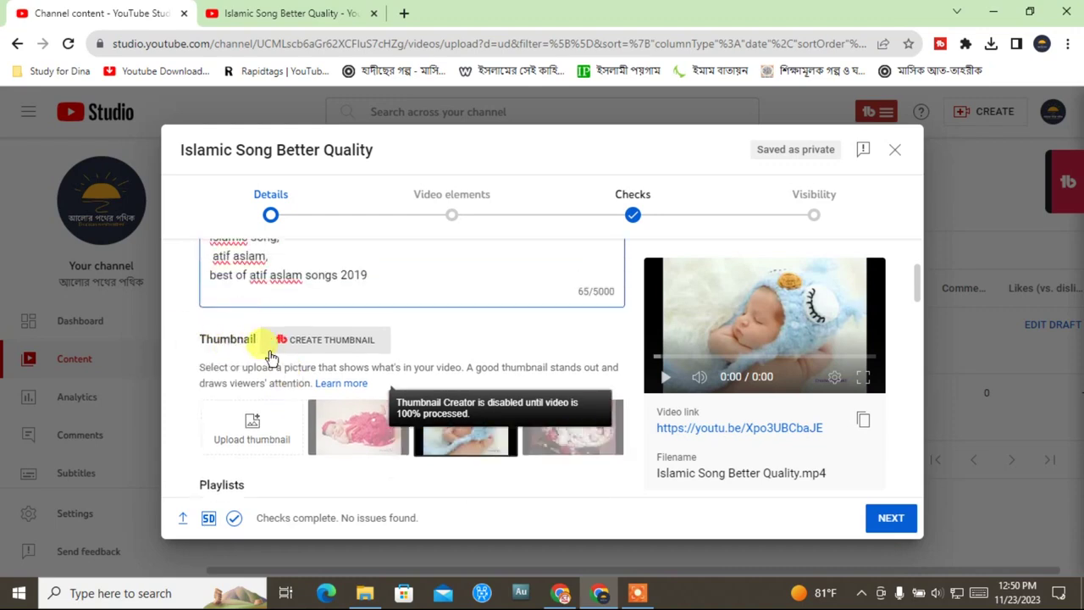
pyautogui.scroll(-1, 259, 360)
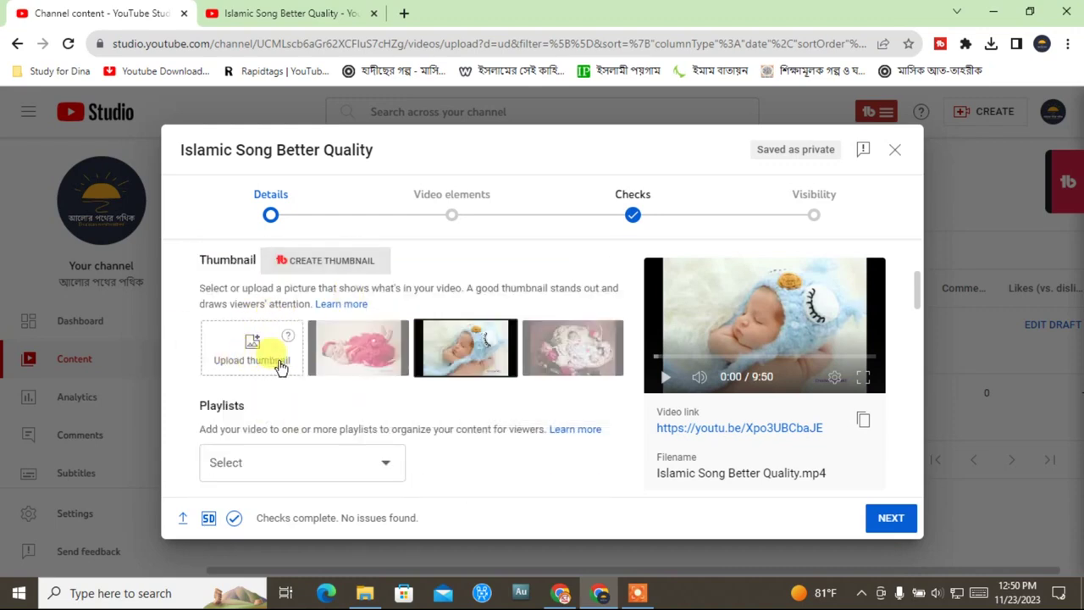
pyautogui.click(247, 338)
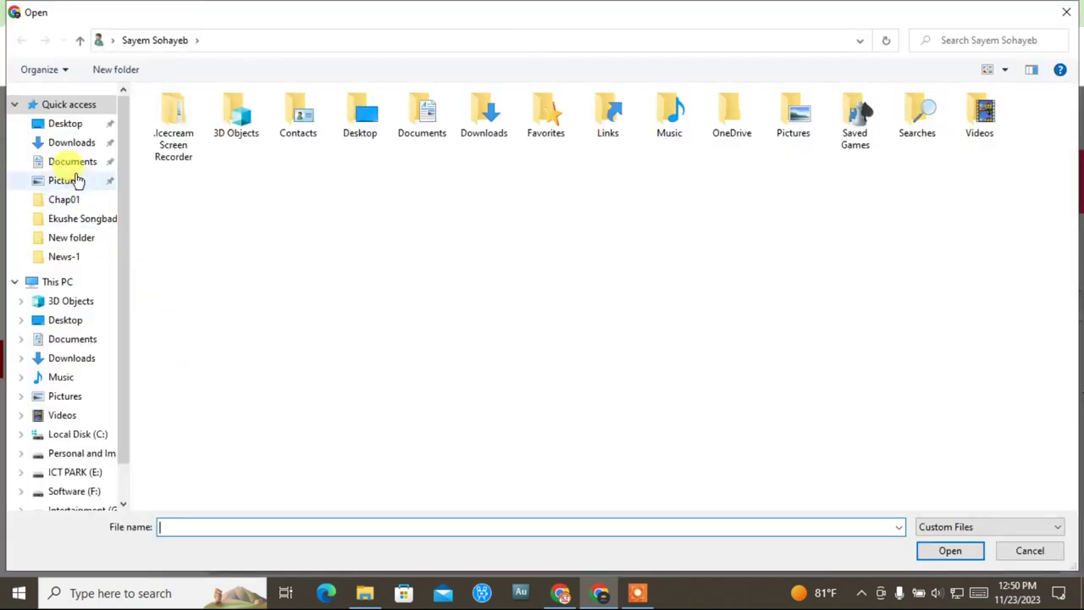
pyautogui.click(61, 125)
pyautogui.click(68, 144)
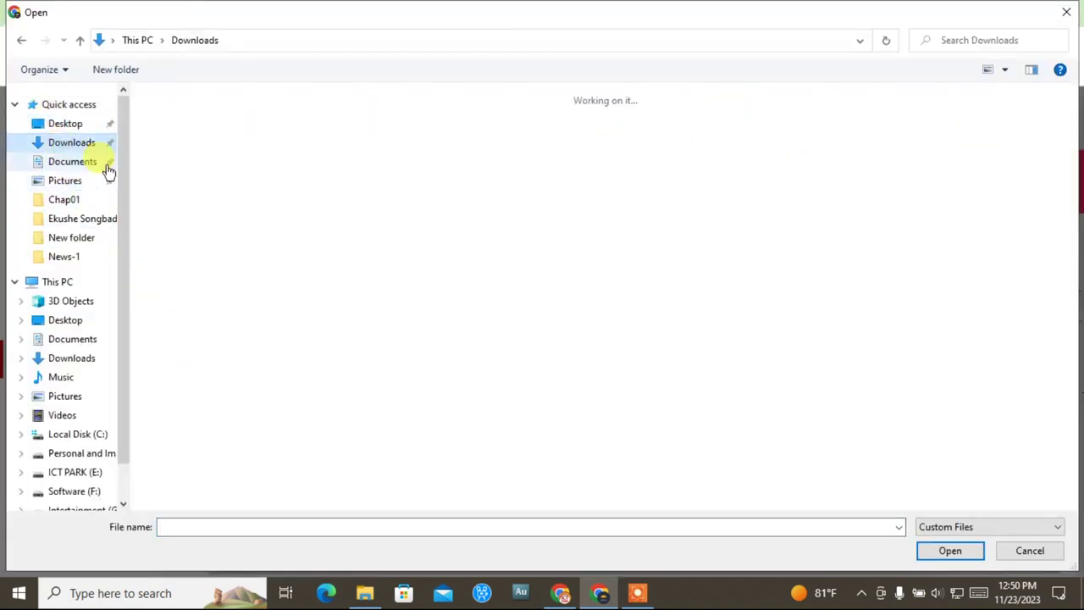
pyautogui.click(66, 124)
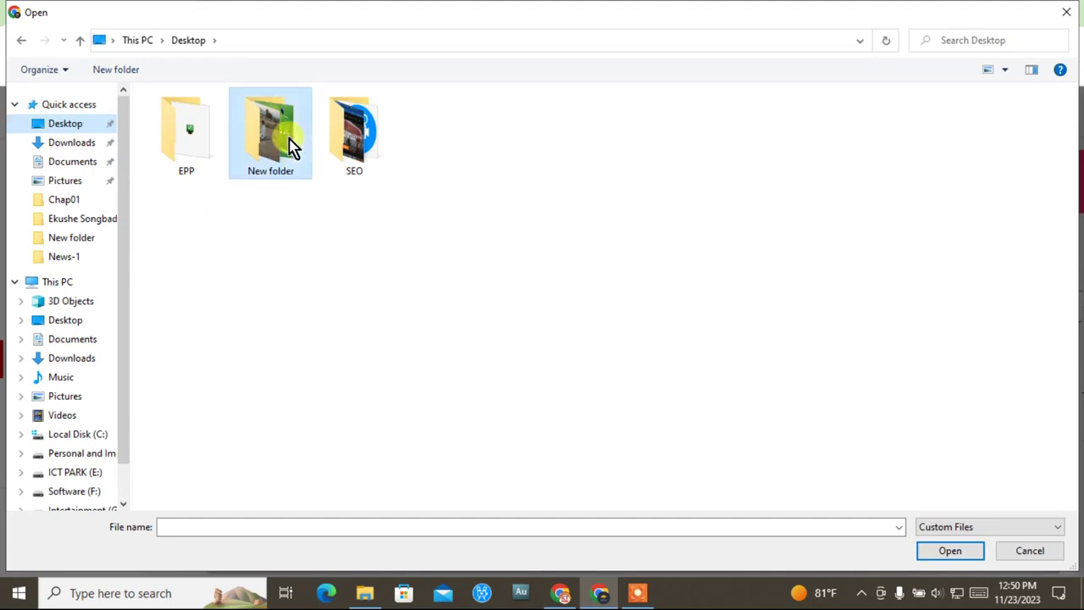
pyautogui.doubleClick(288, 144)
pyautogui.click(196, 163)
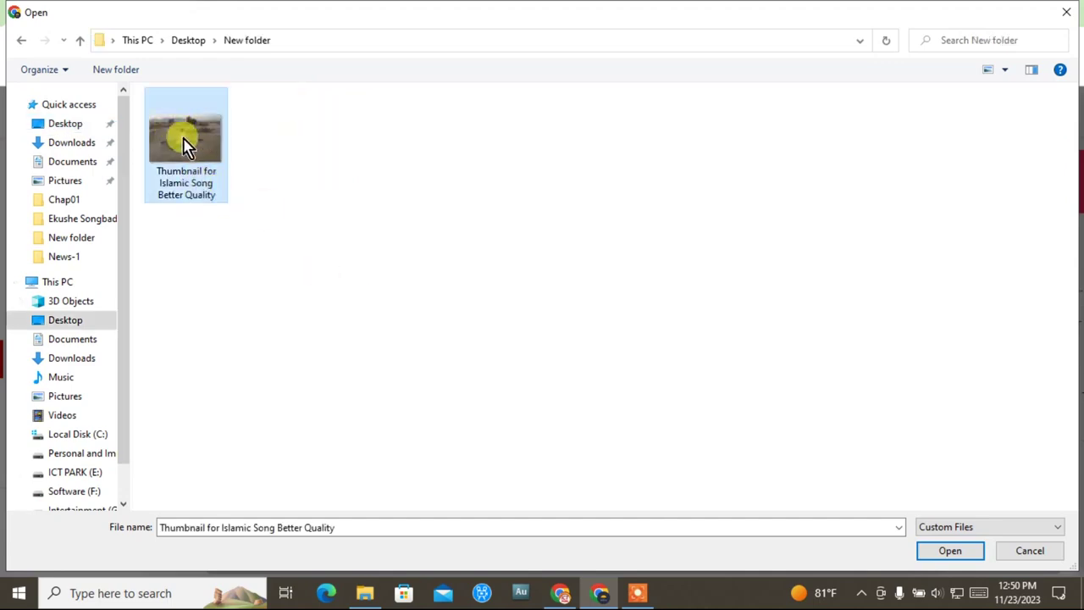
pyautogui.click(950, 550)
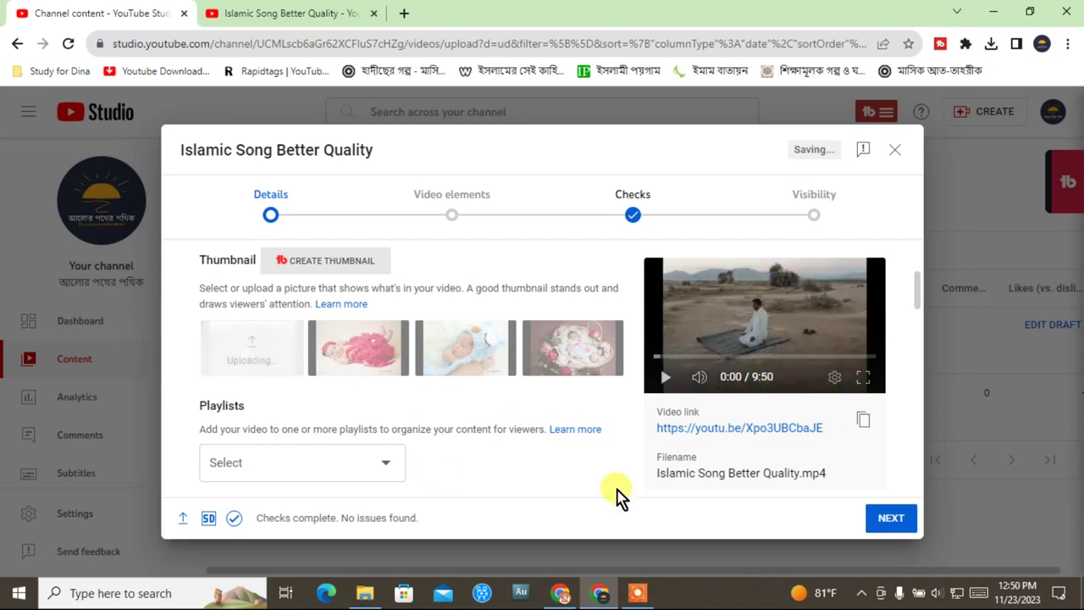
# Step: Start a new playlist from the video's playlist selection and title it "Islamic Song"
pyautogui.scroll(-1, 506, 455)
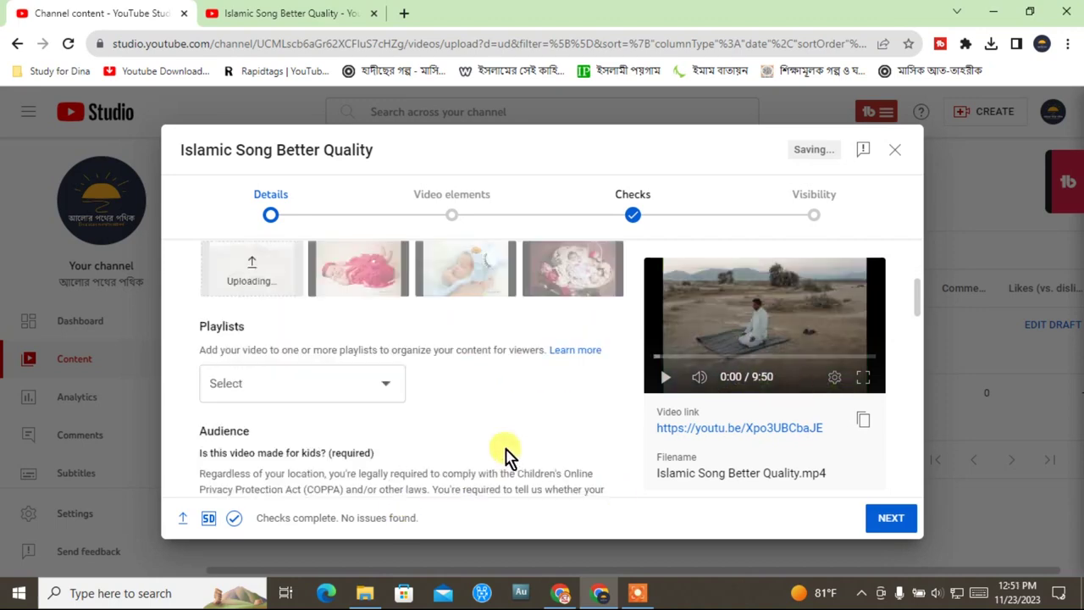
pyautogui.scroll(-1, 507, 454)
pyautogui.click(382, 305)
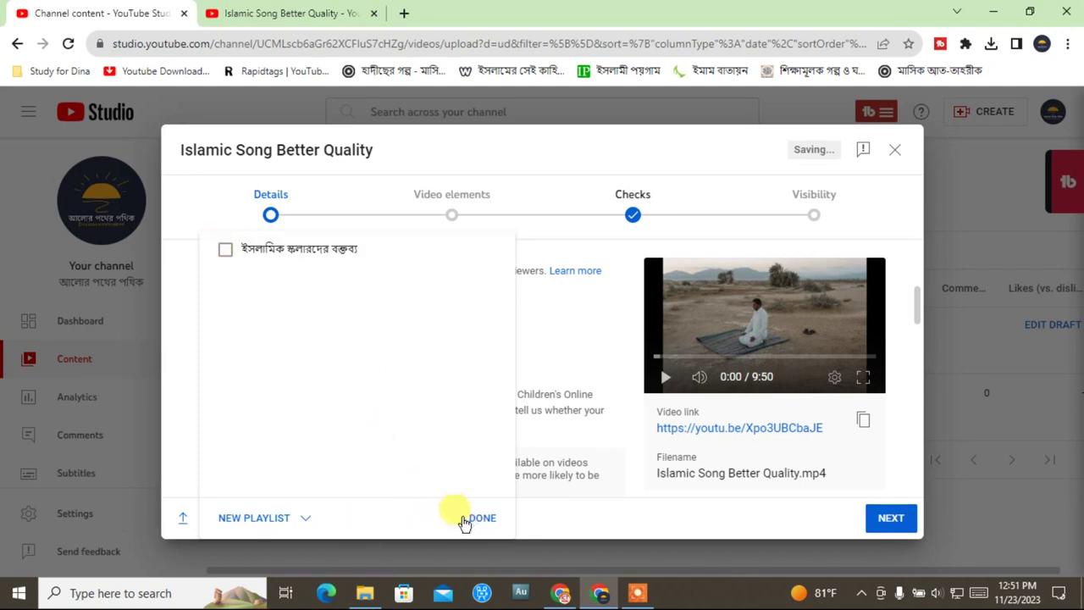
pyautogui.click(255, 520)
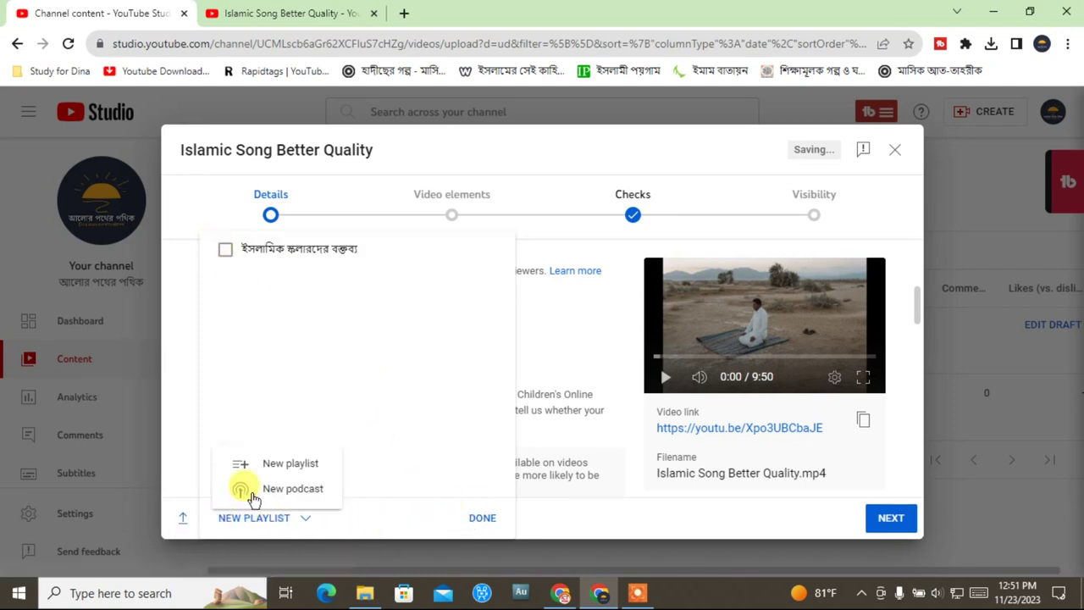
pyautogui.click(290, 464)
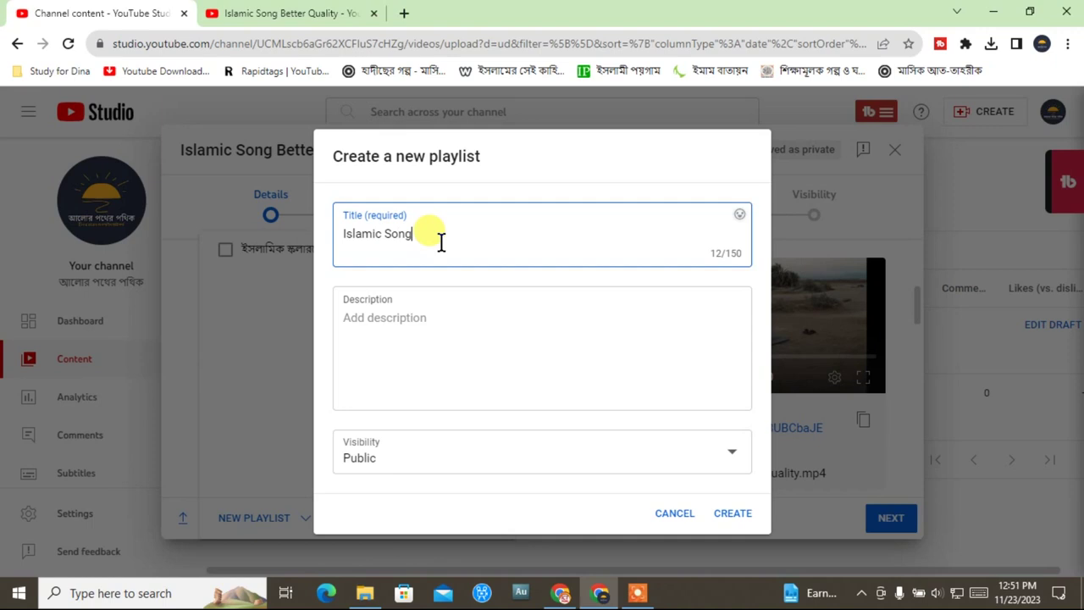
# Step: Reuse the title "Islamic Song" as the playlist's description, then create the public playlist with the video assigned to it
pyautogui.click(408, 330)
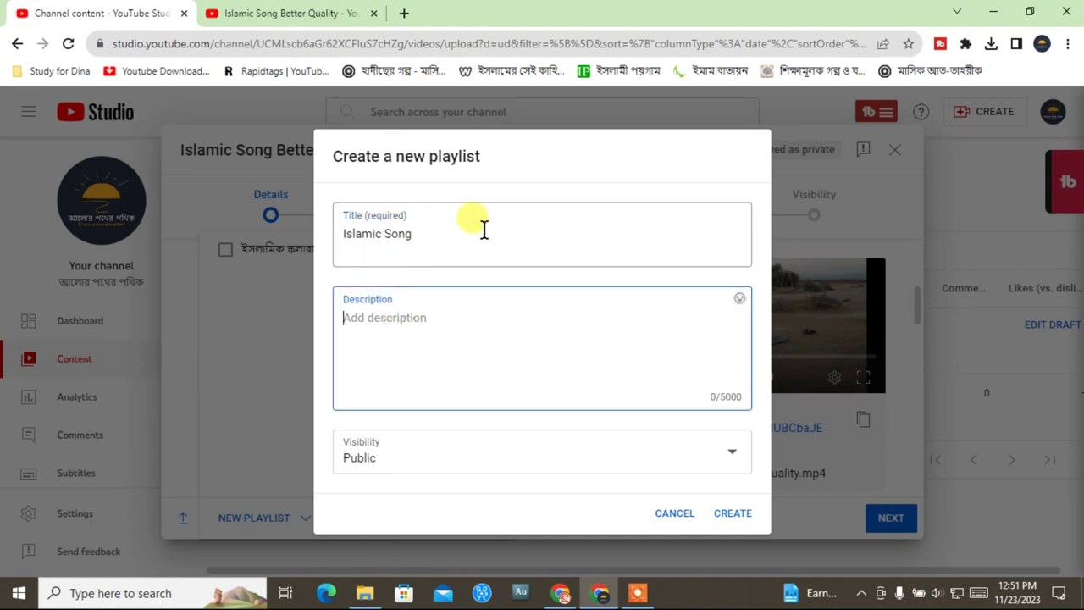
pyautogui.tripleClick(339, 255)
pyautogui.hotkey('ctrl', 'c')
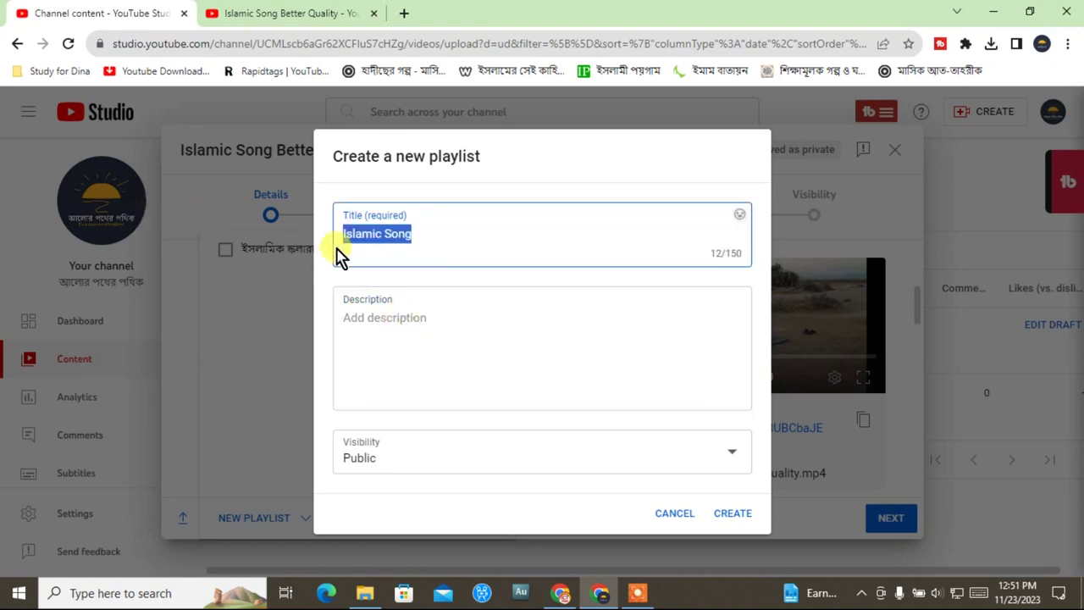
pyautogui.click(404, 332)
pyautogui.hotkey('ctrl', 'v')
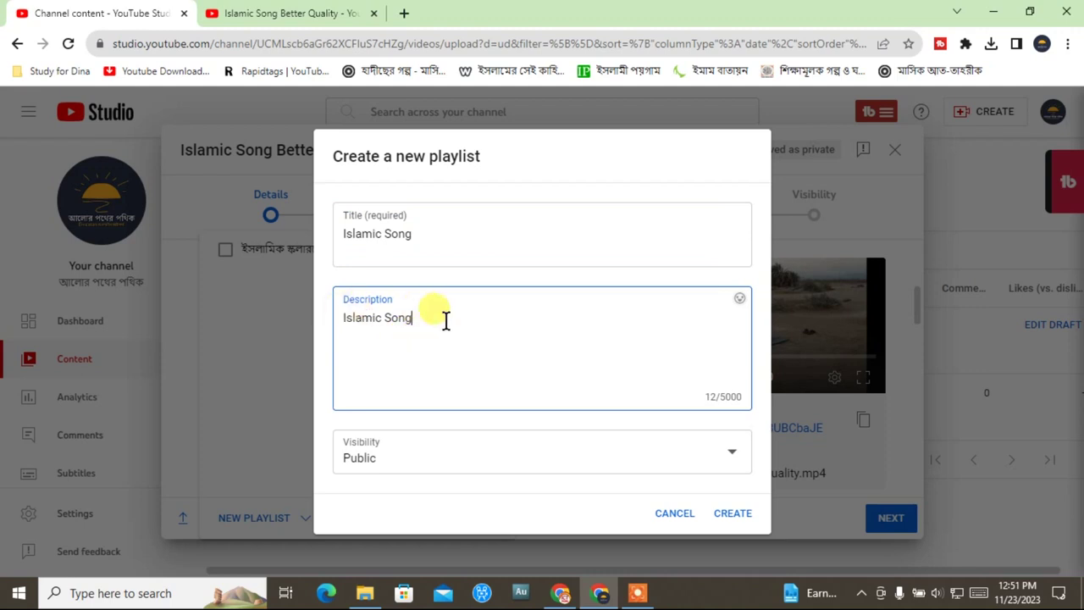
pyautogui.click(734, 514)
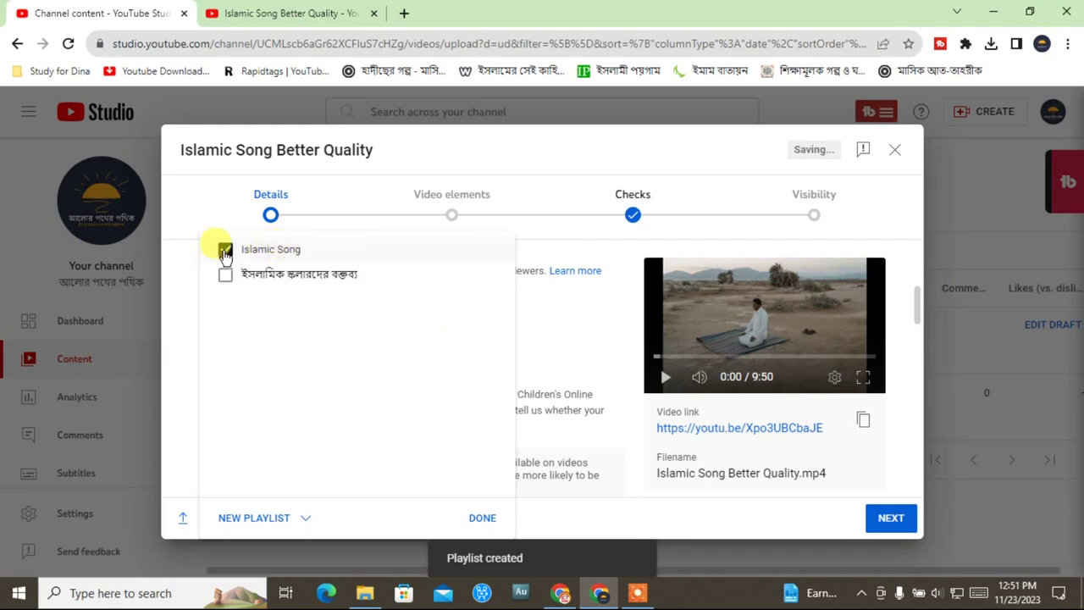
pyautogui.click(484, 520)
# Step: Set the video's audience to "No, it's not made for kids"
pyautogui.scroll(-3, 455, 411)
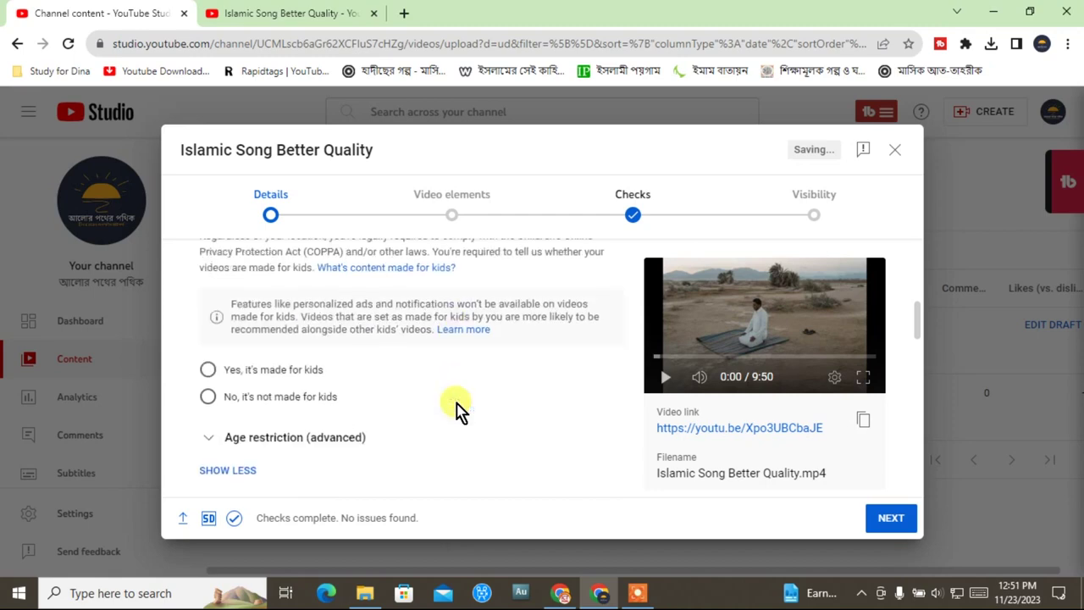
pyautogui.scroll(-1, 455, 410)
pyautogui.scroll(2, 455, 410)
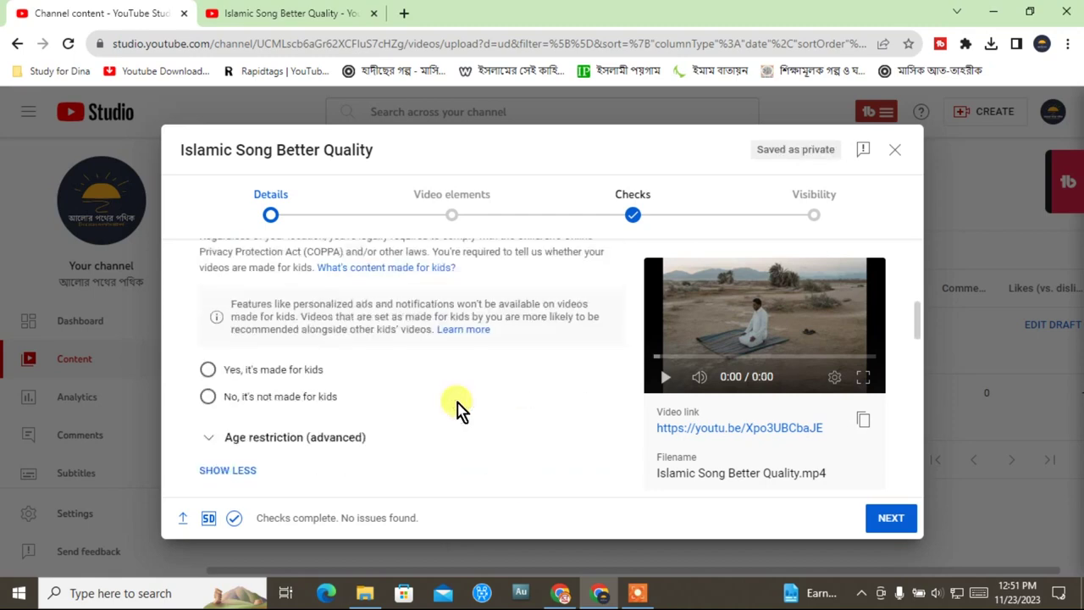
pyautogui.scroll(1, 380, 397)
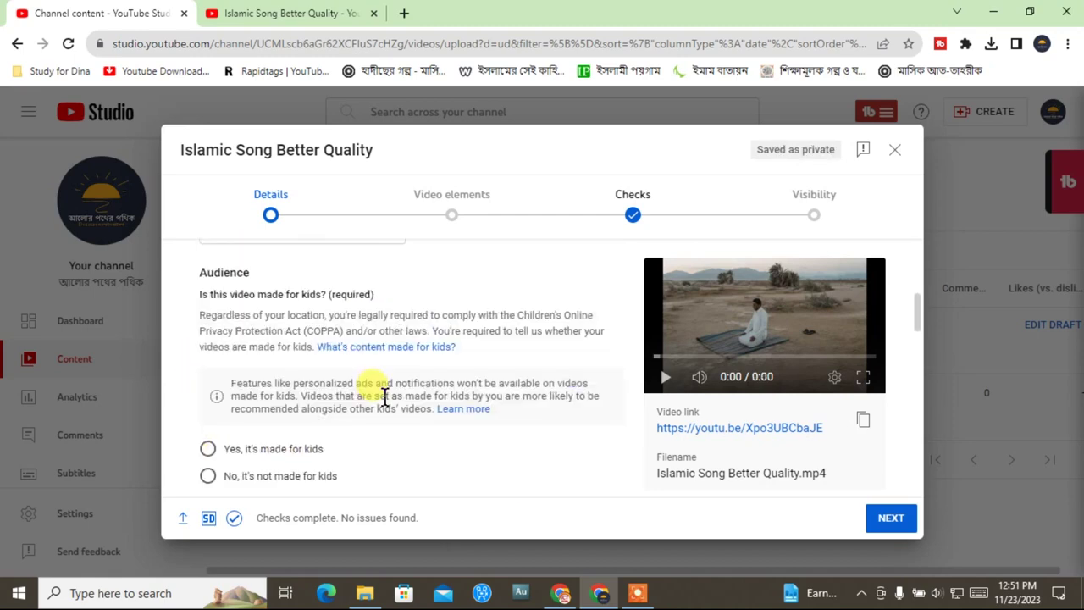
pyautogui.scroll(-1, 383, 397)
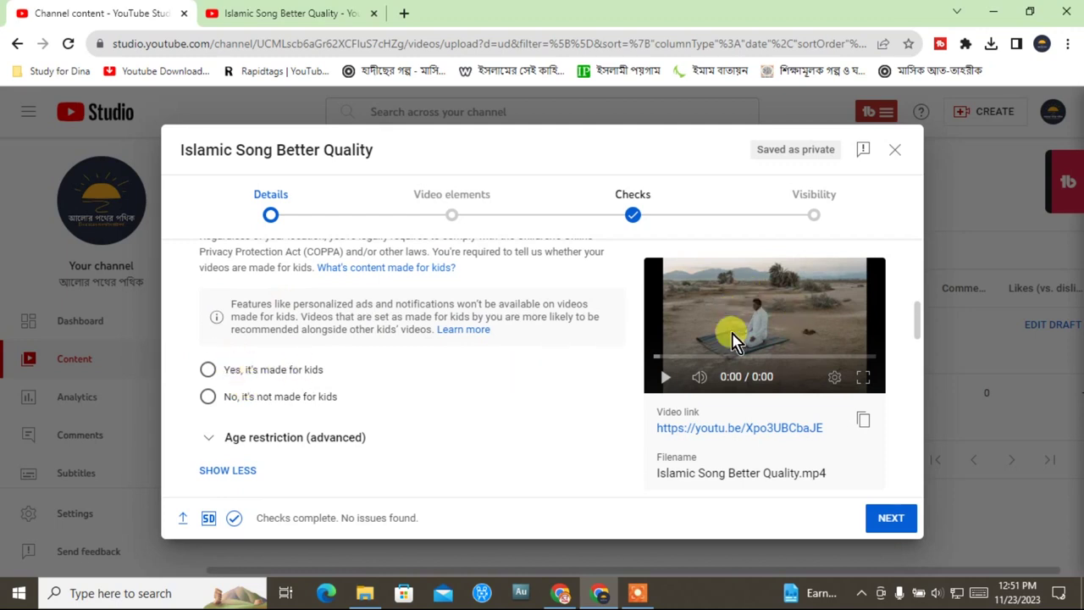
pyautogui.click(214, 400)
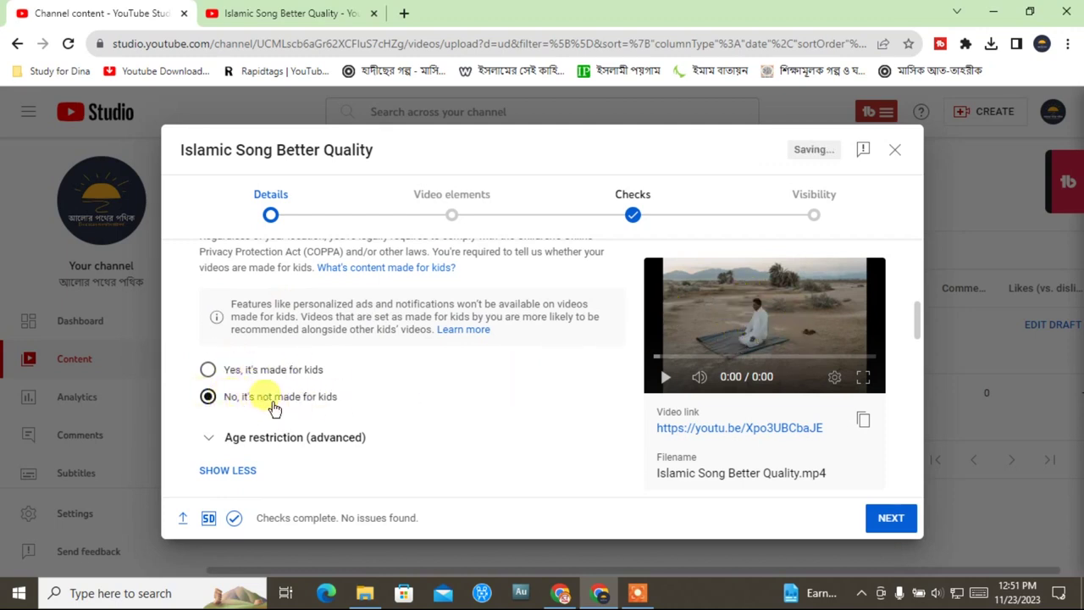
pyautogui.scroll(-2, 423, 415)
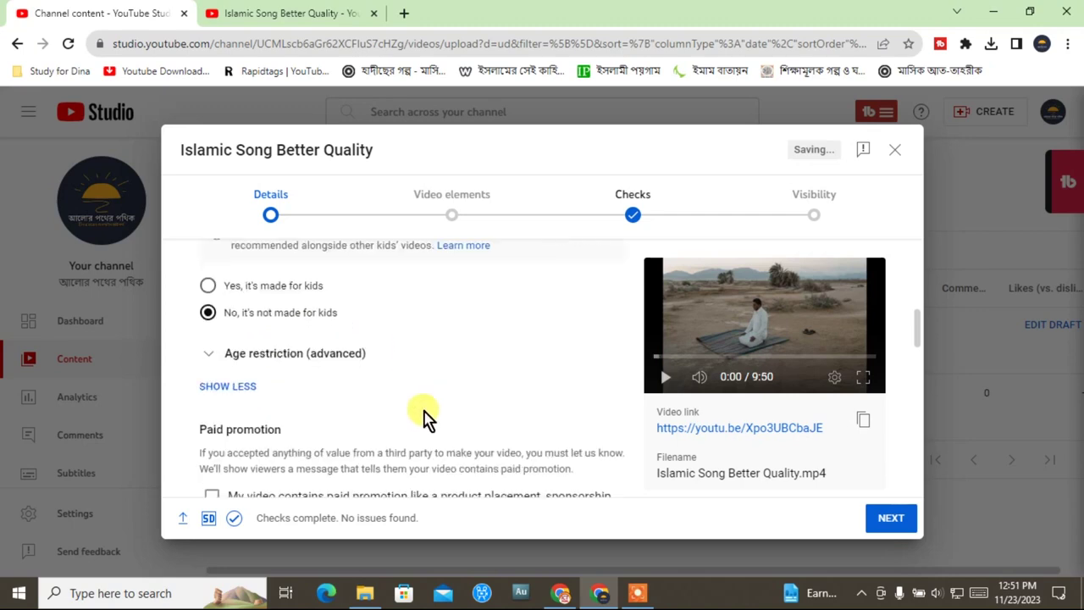
# Step: Find the video's Tags field, and open the Rapidtags YouTube tag generator in a new browser tab
pyautogui.scroll(-3, 424, 415)
pyautogui.scroll(1, 426, 417)
pyautogui.scroll(-5, 426, 416)
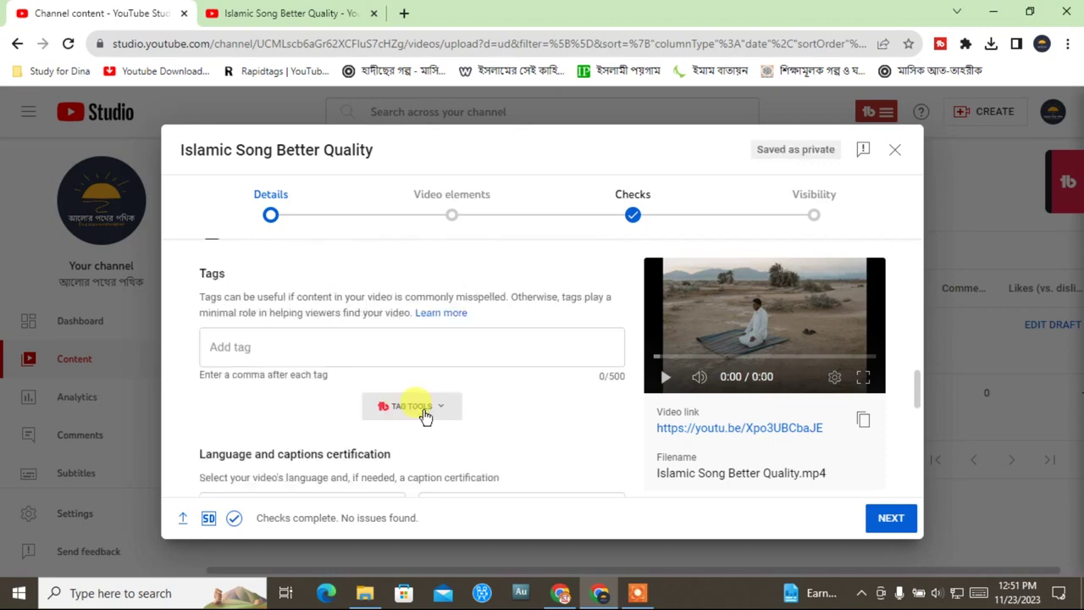
pyautogui.scroll(1, 426, 416)
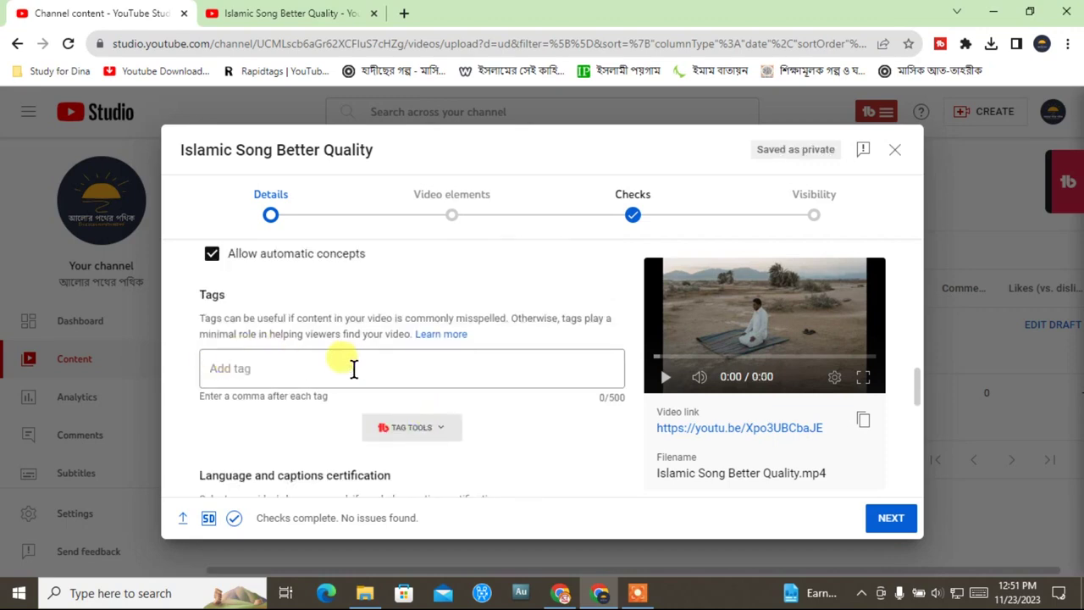
pyautogui.click(276, 369)
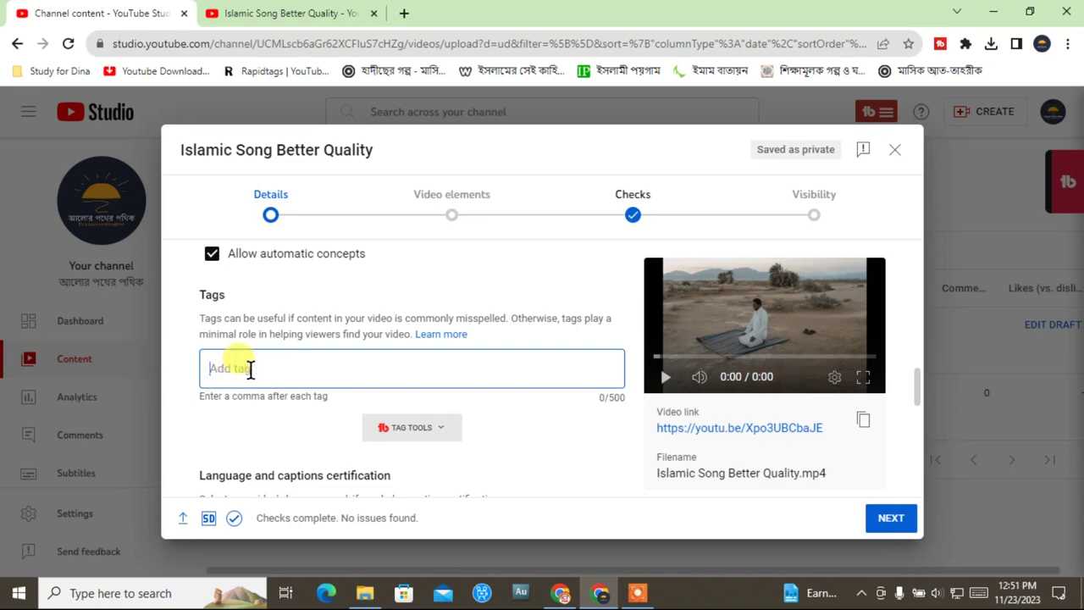
pyautogui.click(408, 14)
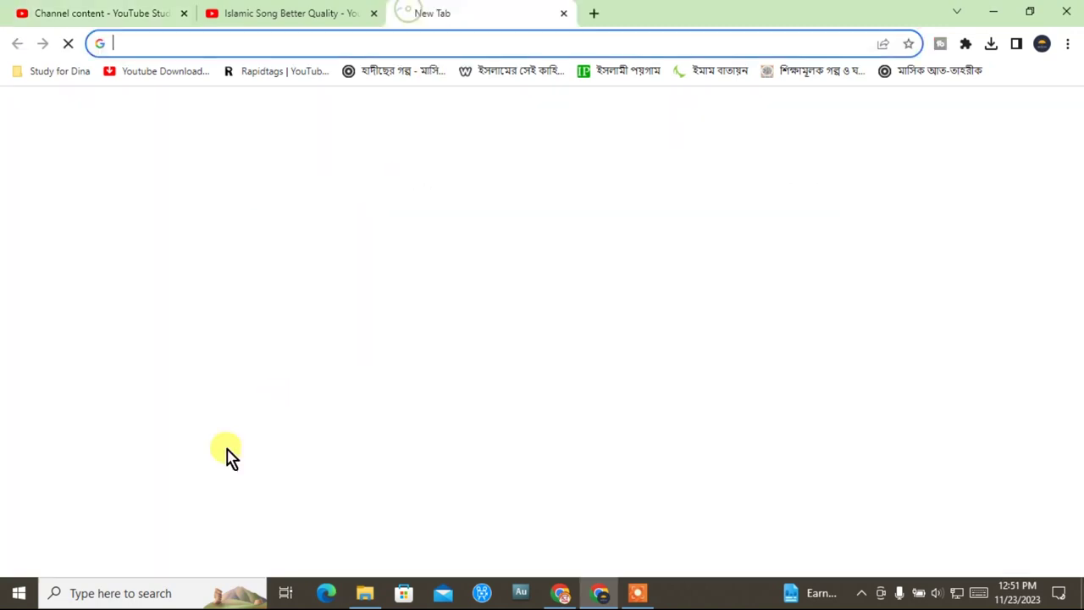
pyautogui.hotkey('ctrl', '1')
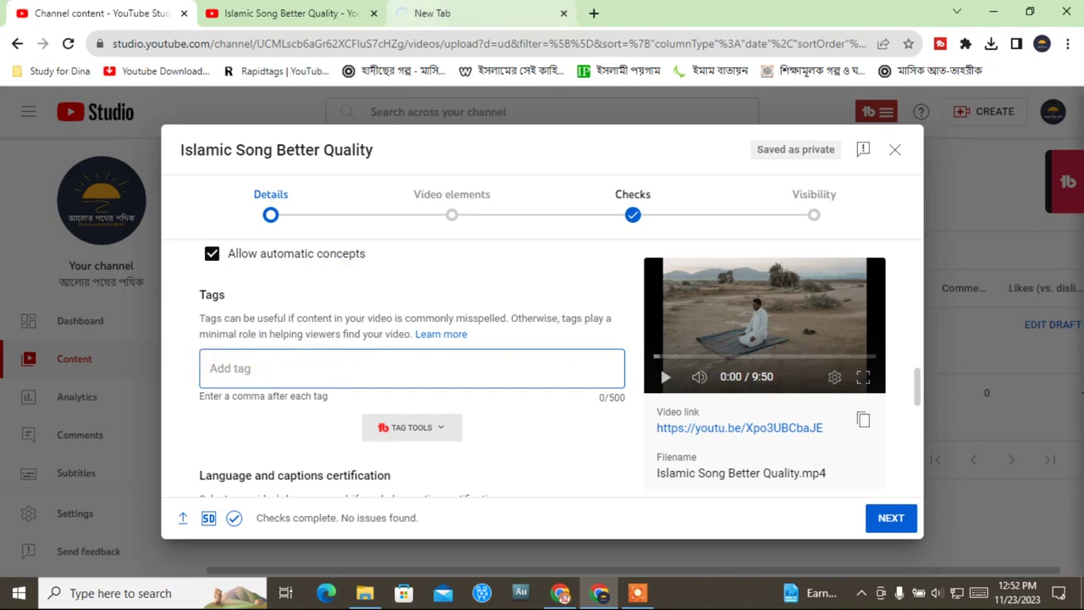
pyautogui.click(432, 12)
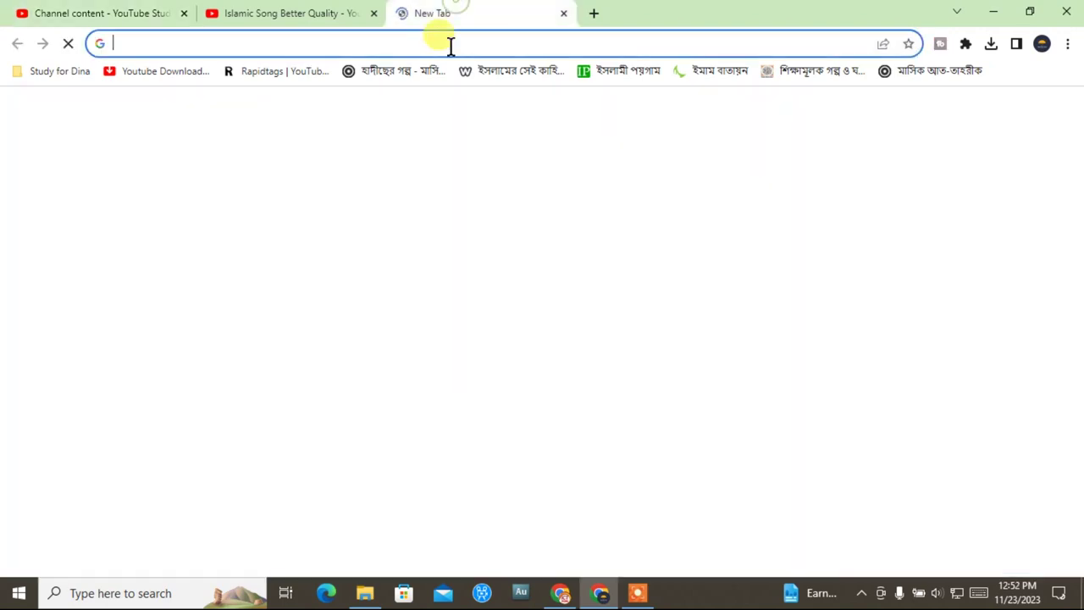
pyautogui.click(260, 73)
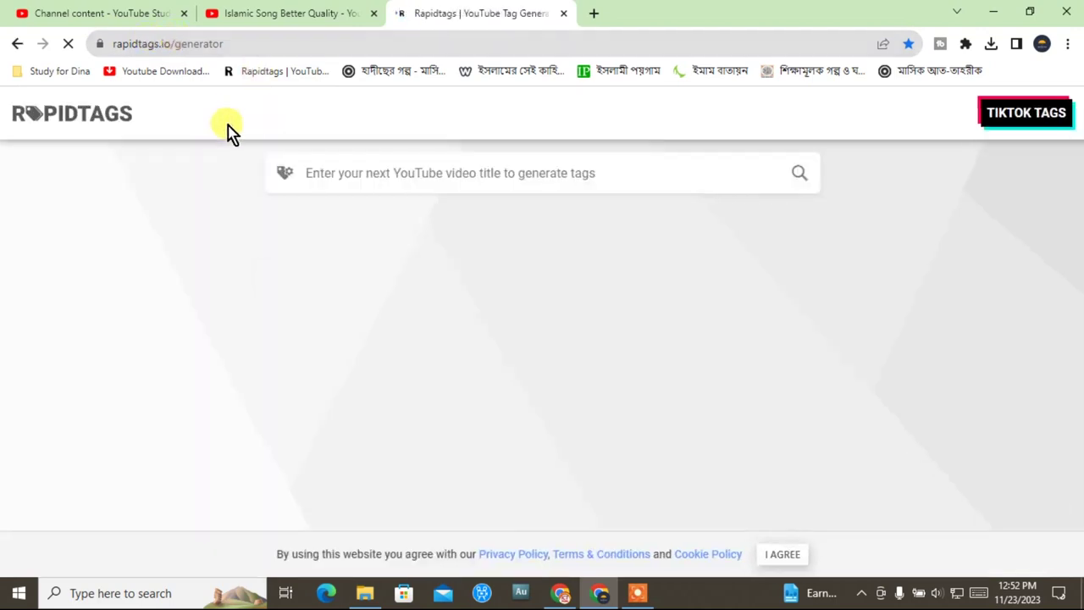
# Step: Copy the video title "Islamic Song Better Quality" from the upload dialog and generate tags for it in Rapidtags
pyautogui.click(126, 21)
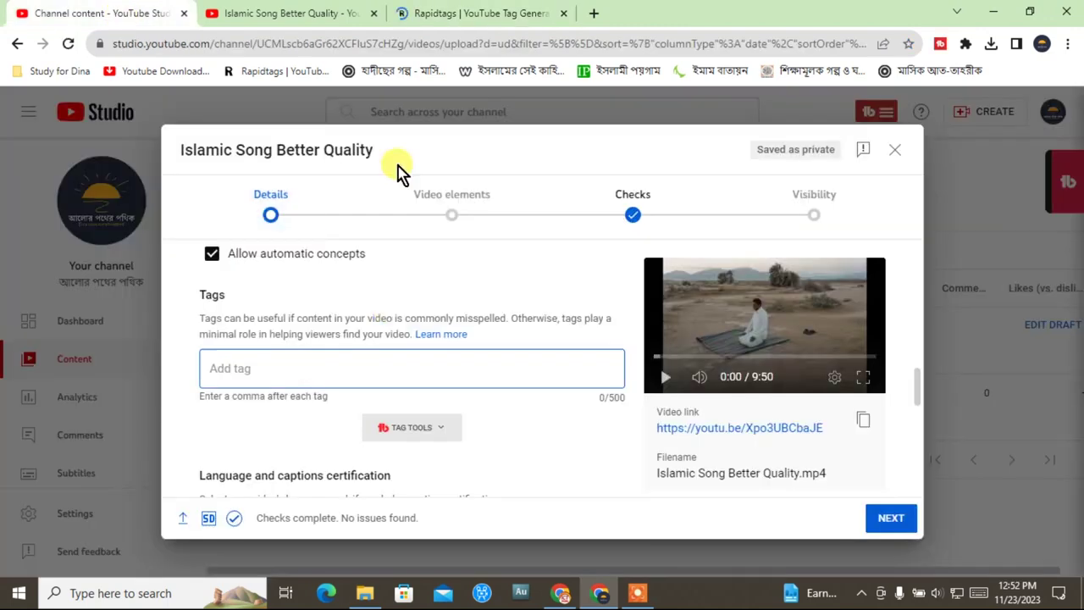
pyautogui.tripleClick(174, 150)
pyautogui.rightClick(284, 155)
pyautogui.click(291, 164)
pyautogui.click(474, 12)
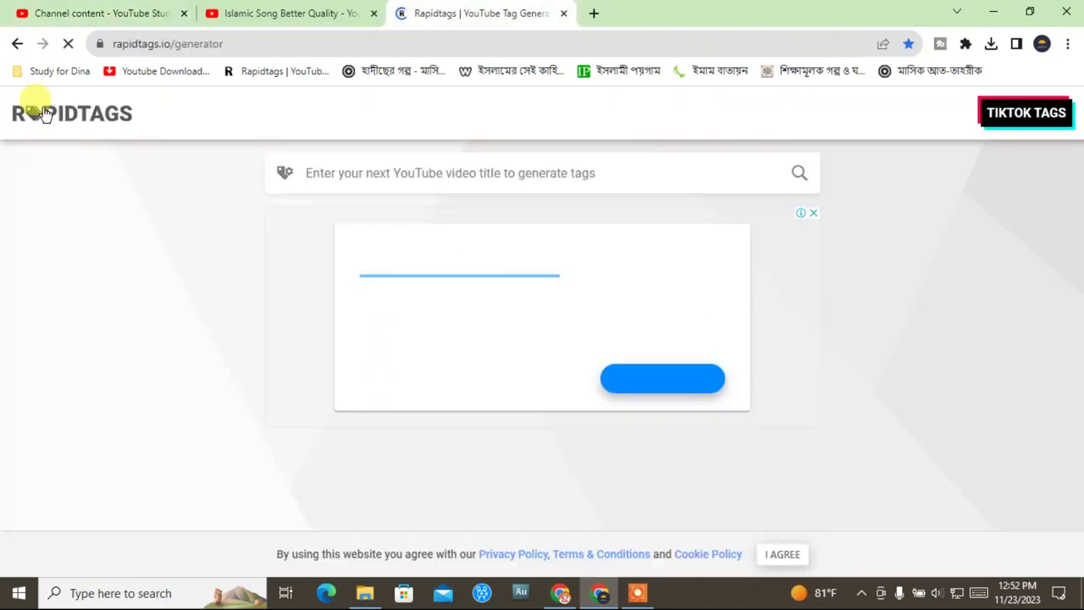
pyautogui.click(376, 165)
pyautogui.hotkey('ctrl', 'v')
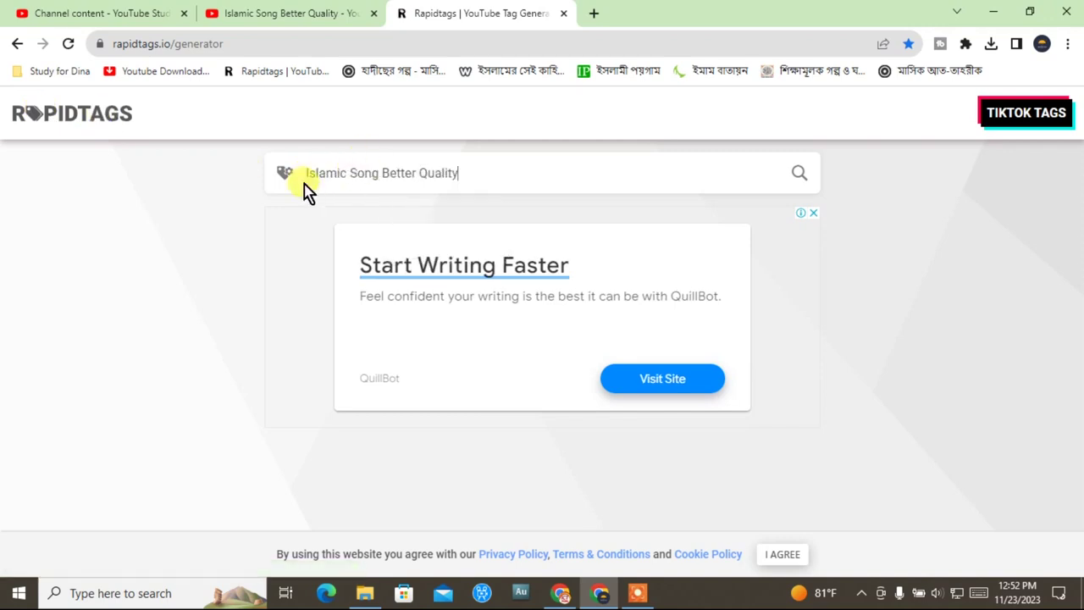
pyautogui.click(799, 174)
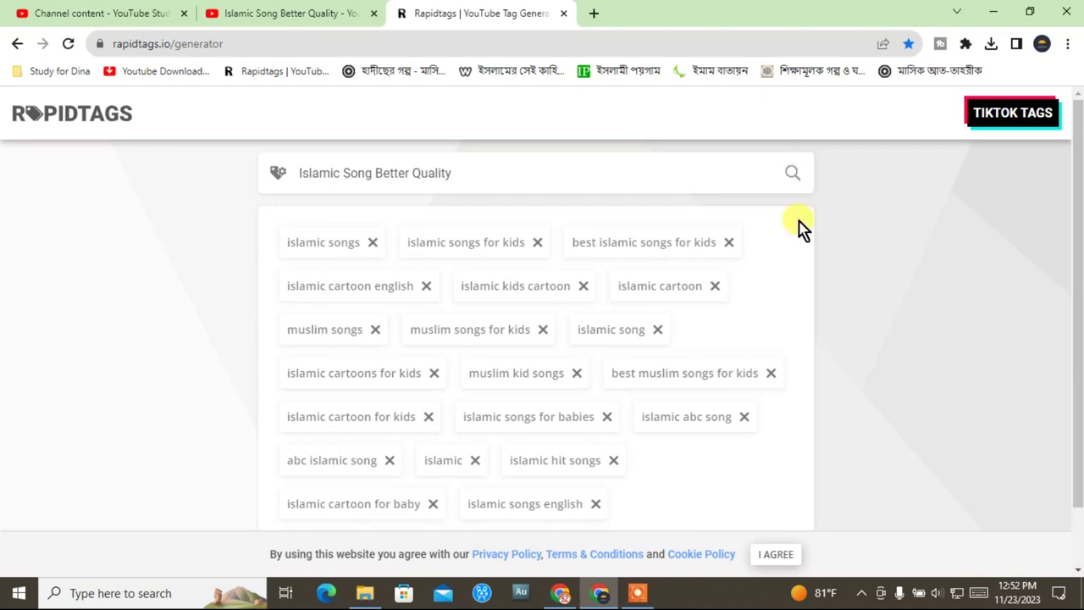
# Step: Accept the Rapidtags cookie and terms notice, and copy all the generated tags
pyautogui.scroll(-1, 683, 339)
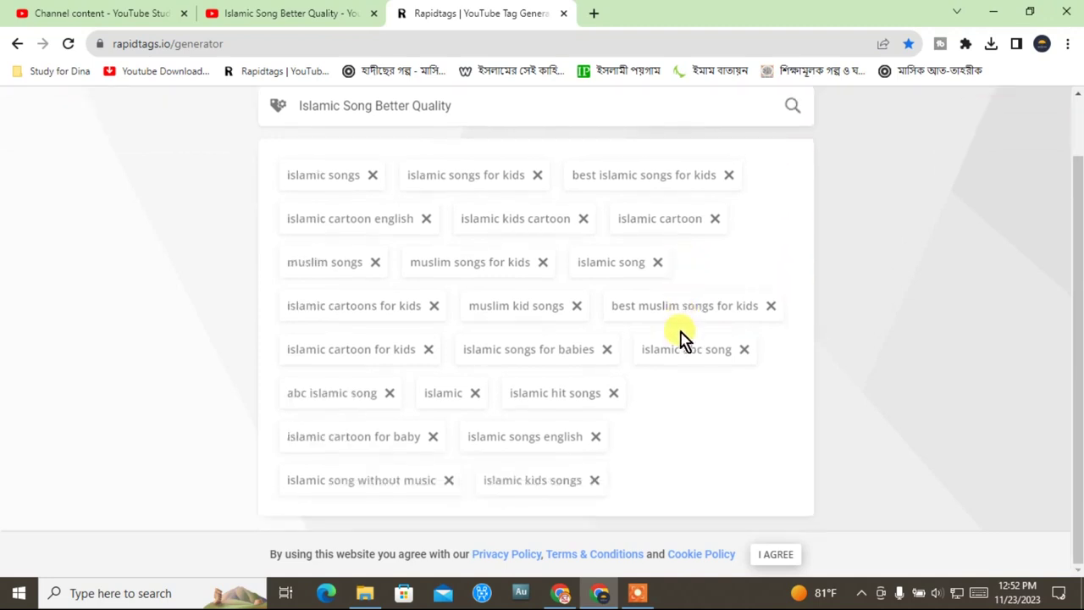
pyautogui.click(774, 556)
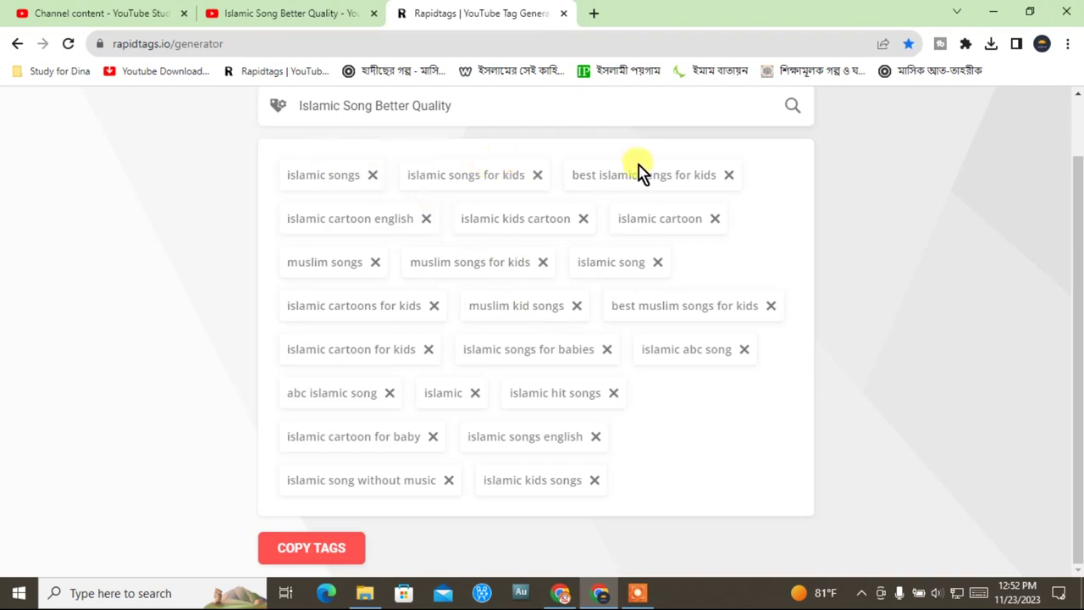
pyautogui.click(300, 550)
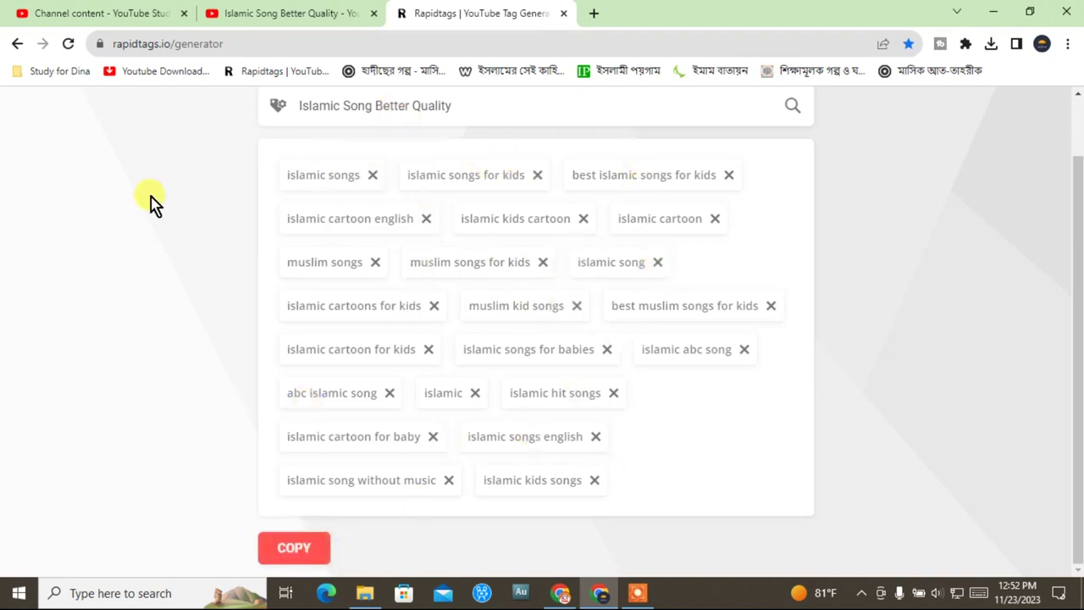
# Step: Paste the copied Rapidtags tags into the video's Tags field in YouTube Studio and review them
pyautogui.click(103, 13)
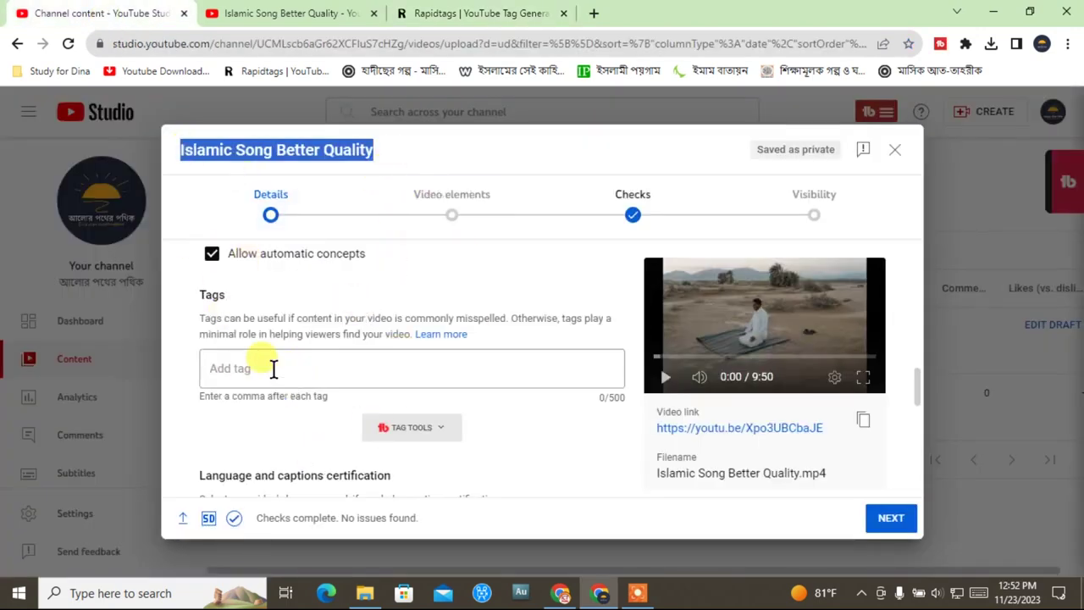
pyautogui.click(239, 370)
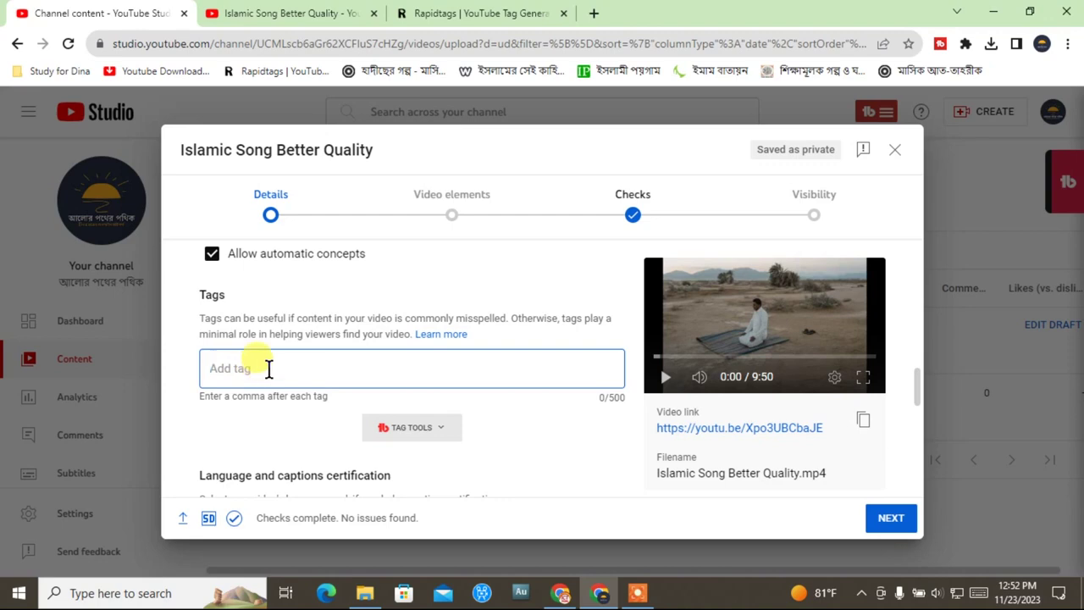
pyautogui.rightClick(269, 369)
pyautogui.click(318, 259)
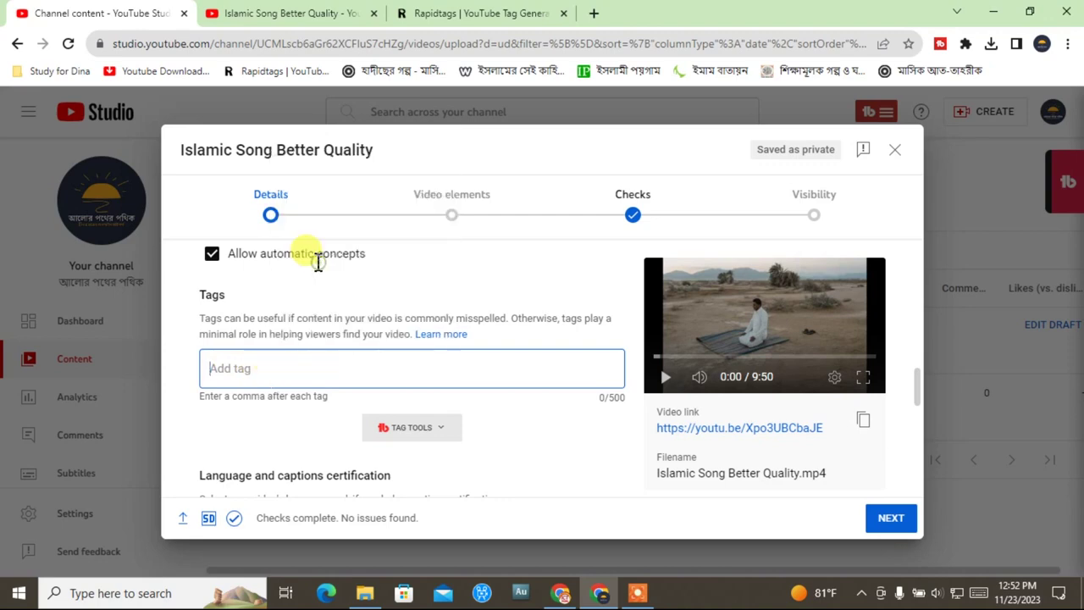
pyautogui.scroll(-5, 508, 443)
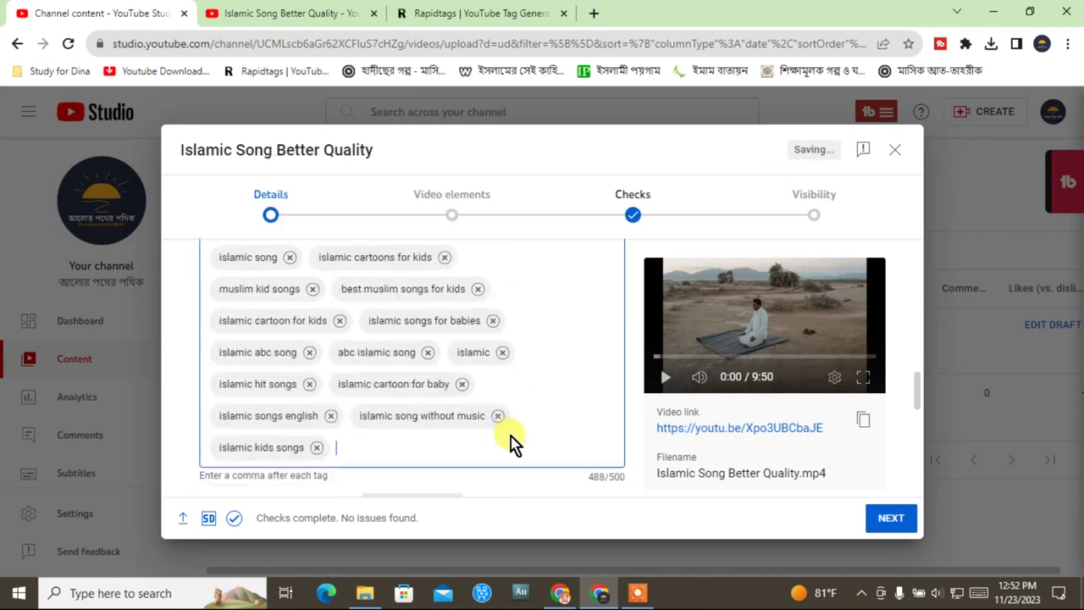
pyautogui.scroll(5, 508, 440)
pyautogui.scroll(-1, 389, 398)
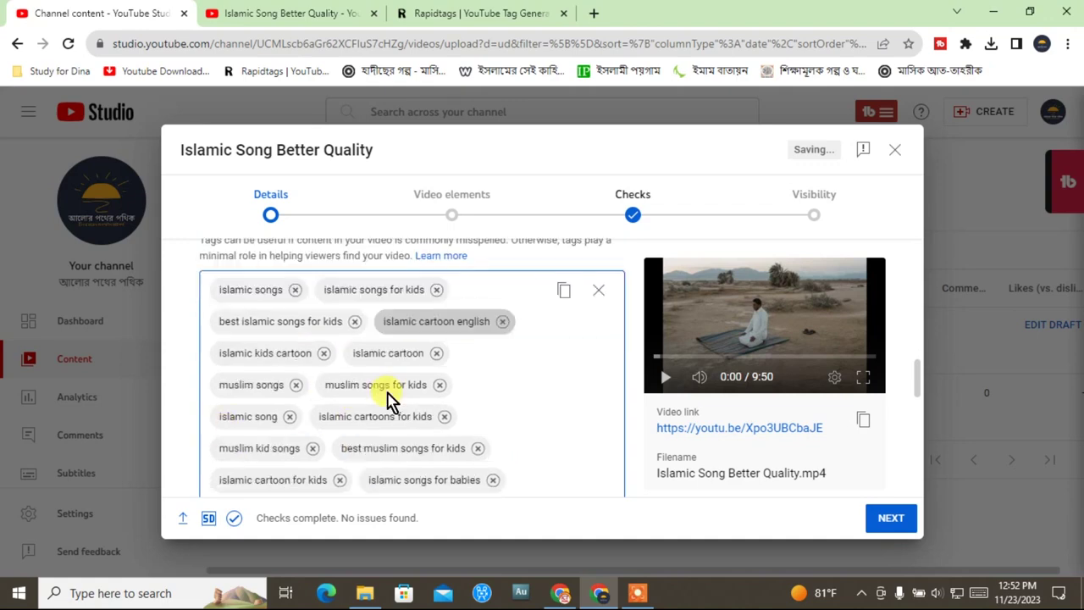
pyautogui.moveTo(351, 387)
pyautogui.mouseDown()
pyautogui.moveTo(428, 396)
pyautogui.moveTo(333, 387)
pyautogui.mouseUp()
pyautogui.scroll(-2, 424, 426)
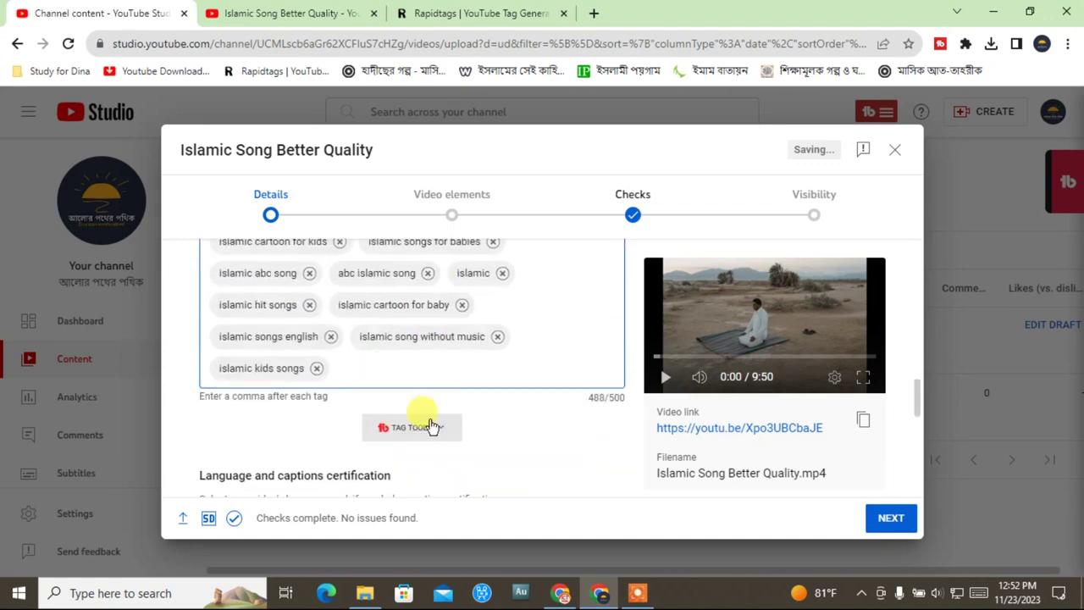
# Step: Try the license Creative Commons - Attribution for the video, and return the license to Standard YouTube License
pyautogui.scroll(-1, 491, 395)
pyautogui.scroll(1, 492, 394)
pyautogui.scroll(-3, 492, 399)
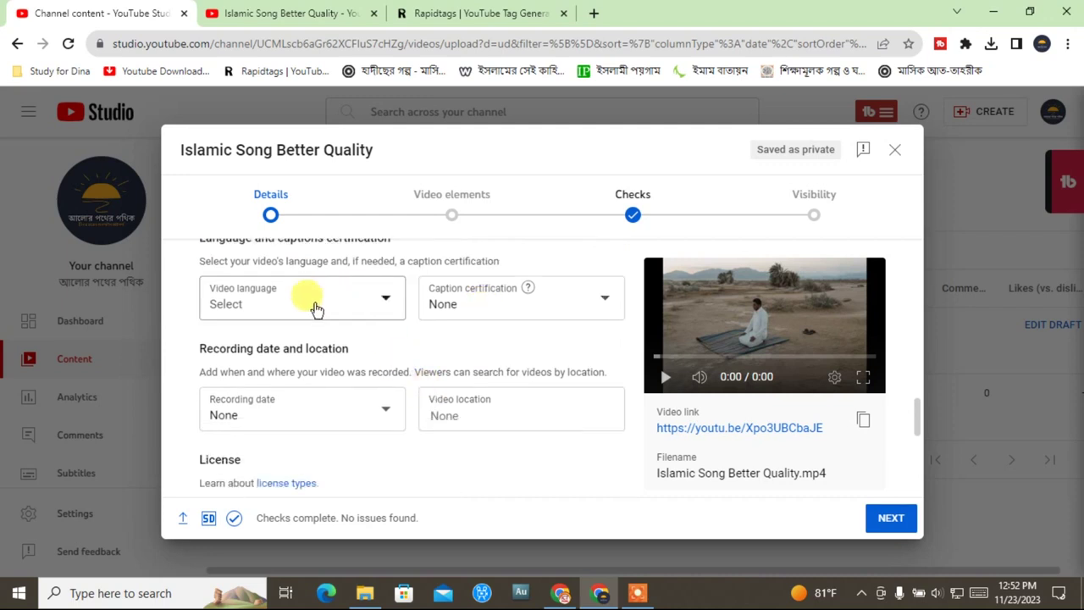
pyautogui.scroll(-2, 465, 449)
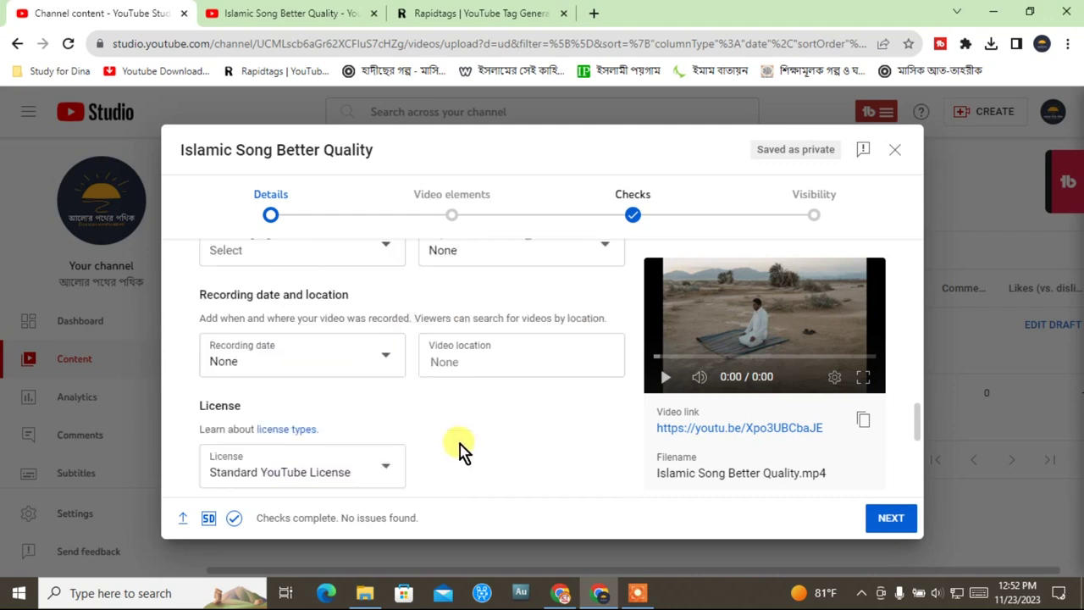
pyautogui.scroll(-1, 436, 440)
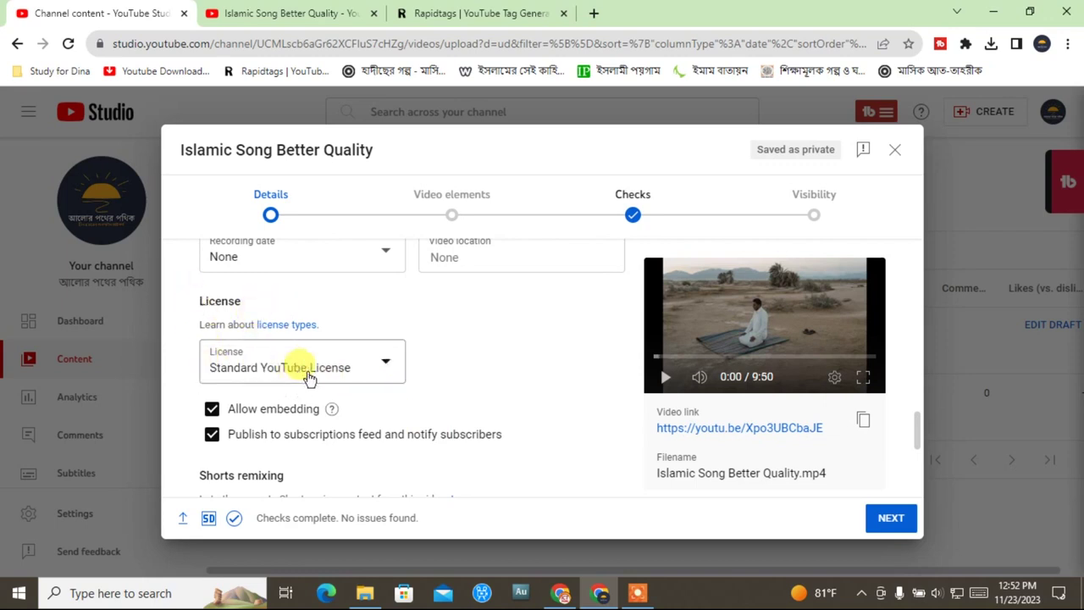
pyautogui.click(387, 366)
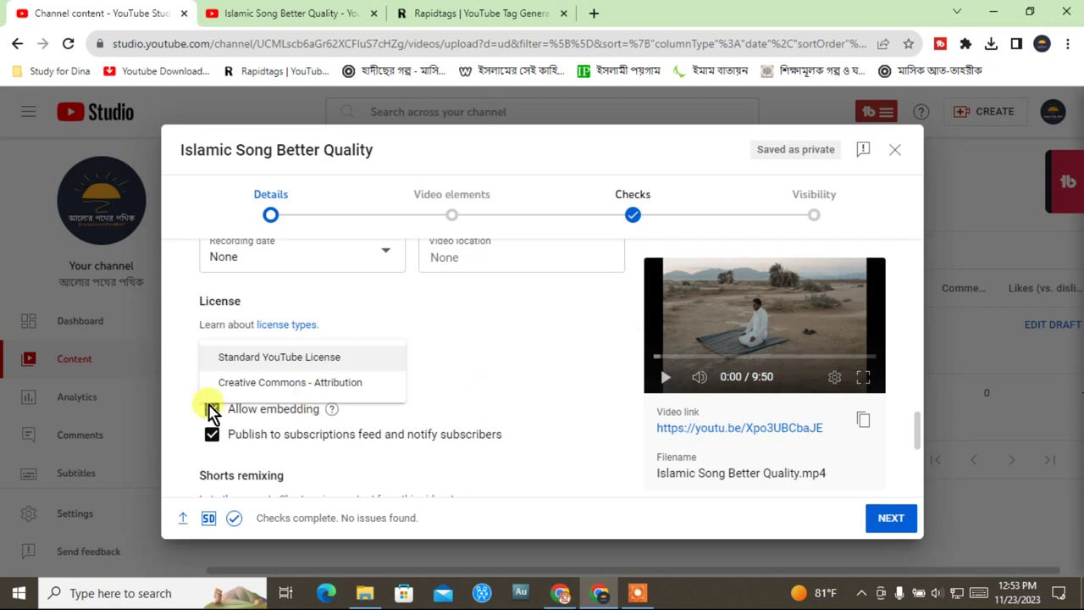
pyautogui.click(312, 385)
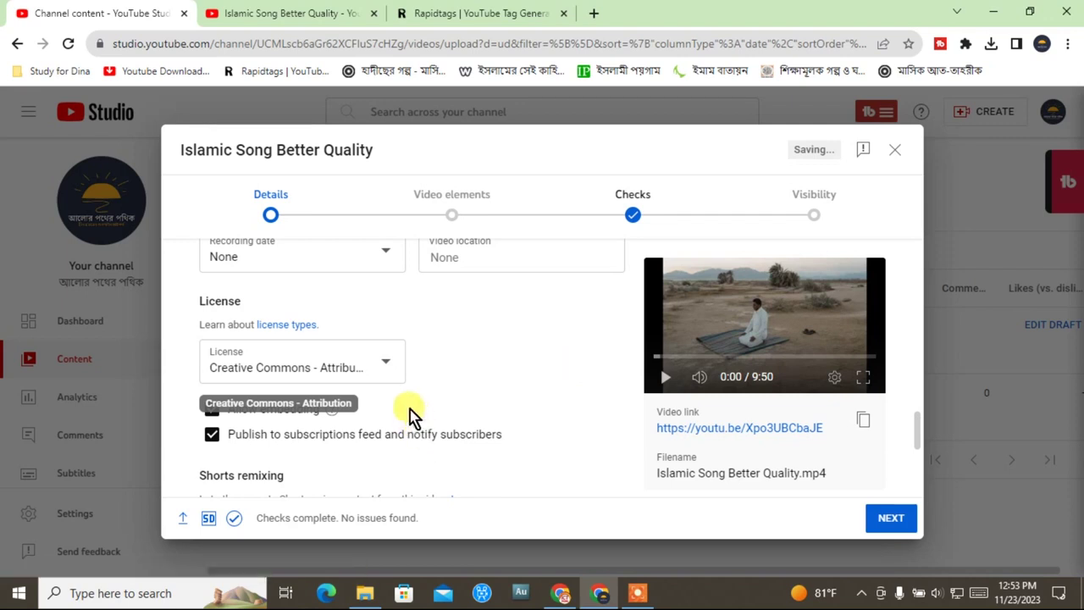
pyautogui.click(387, 364)
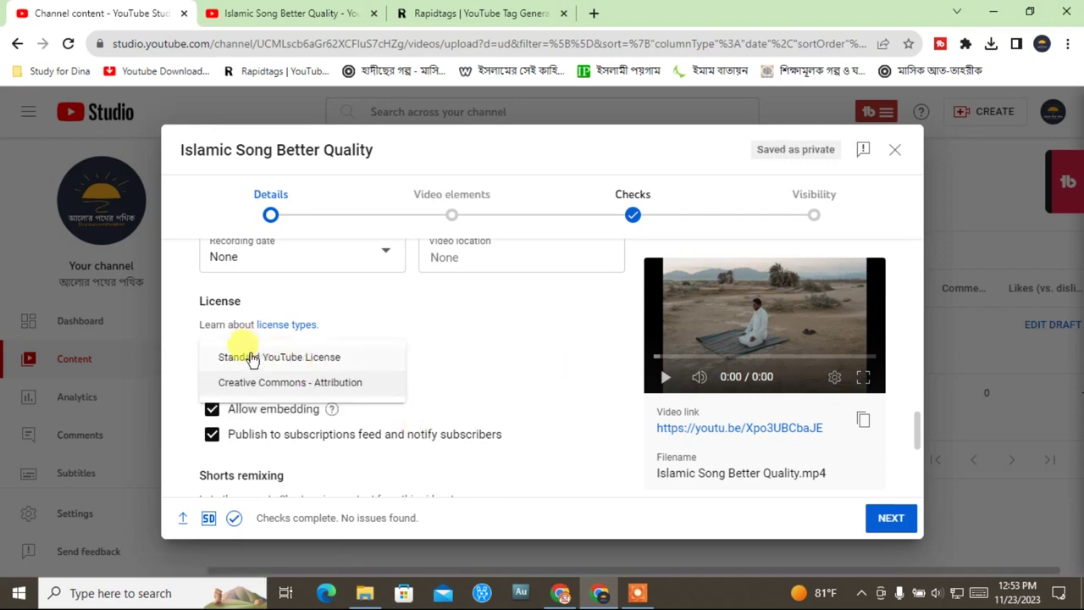
pyautogui.click(251, 356)
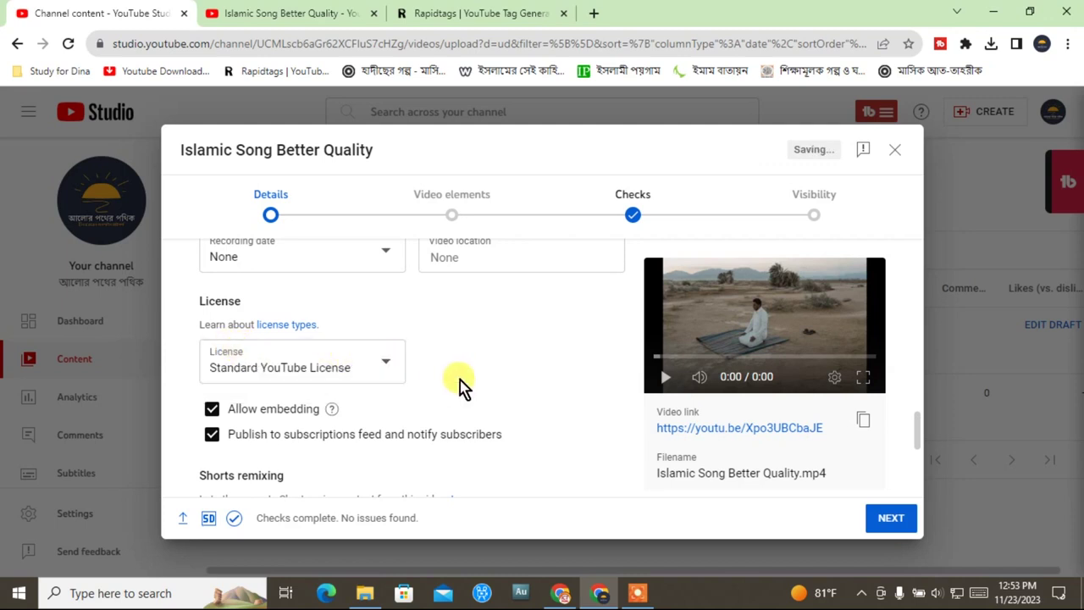
# Step: Review the Shorts remixing options and choose People & Blogs as the video's category
pyautogui.scroll(-3, 462, 385)
pyautogui.scroll(1, 462, 385)
pyautogui.scroll(-1, 461, 386)
pyautogui.scroll(1, 466, 385)
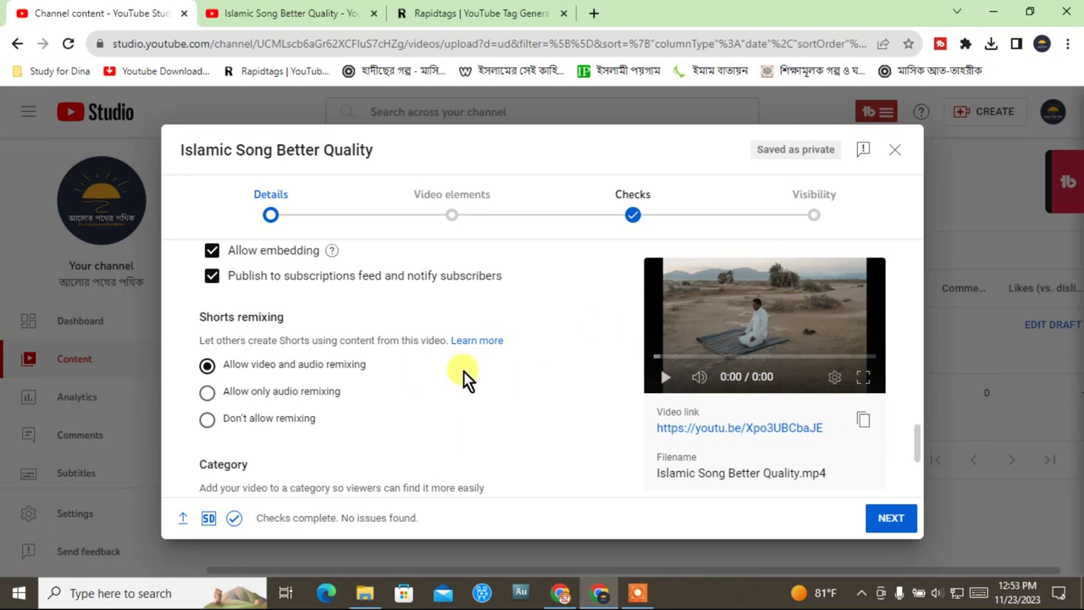
pyautogui.scroll(-2, 503, 415)
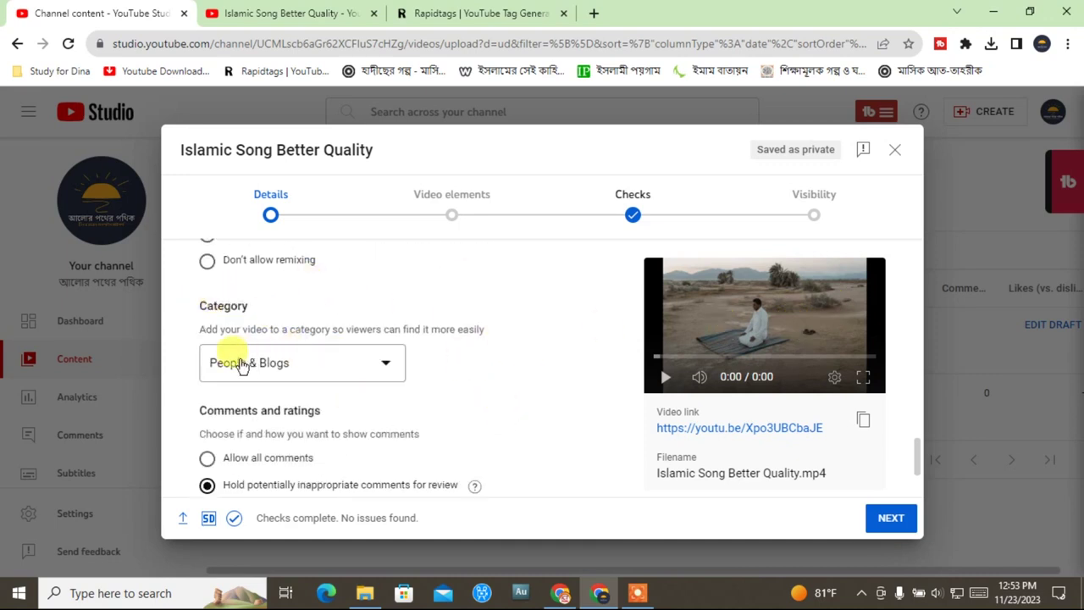
pyautogui.click(394, 366)
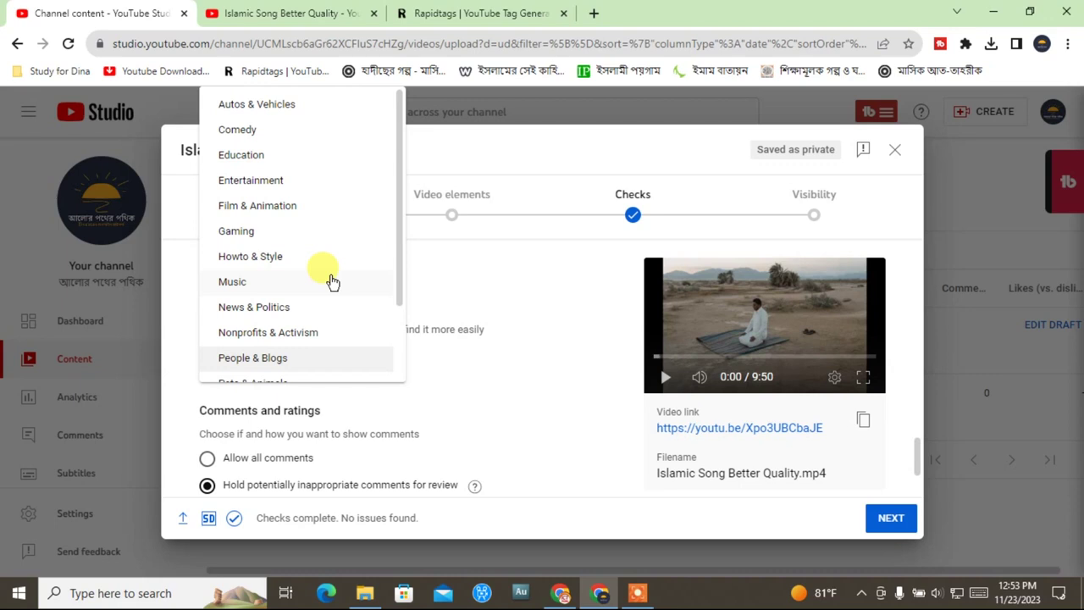
pyautogui.scroll(-2, 296, 254)
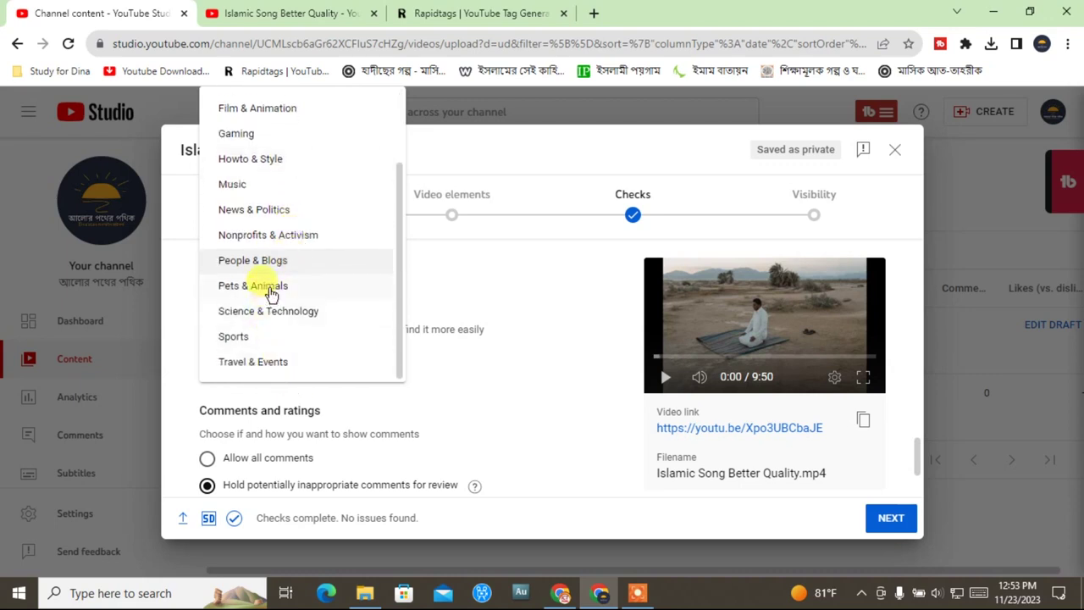
pyautogui.scroll(2, 274, 289)
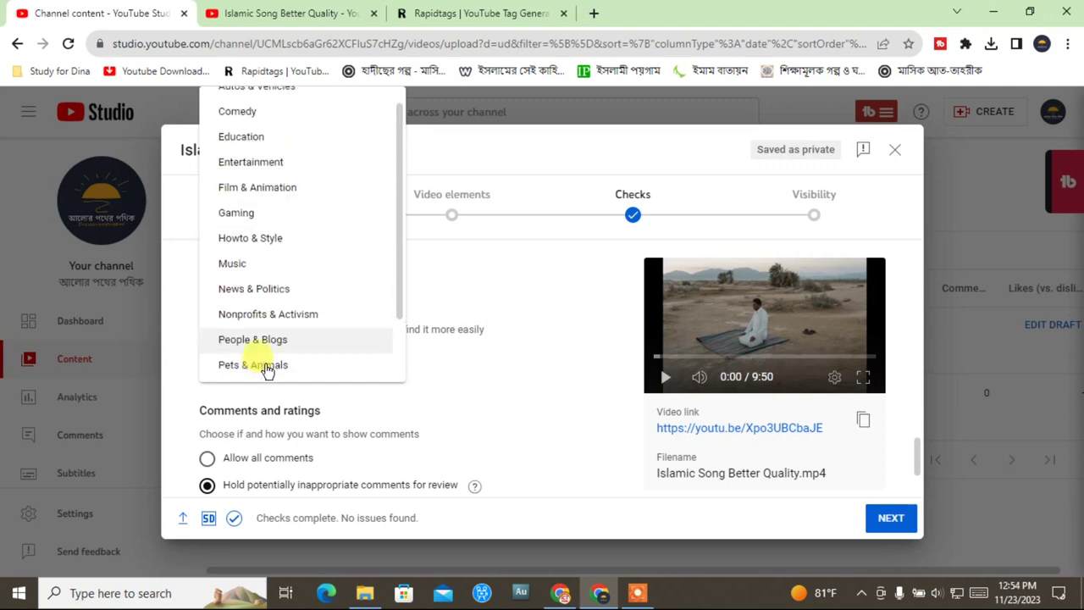
pyautogui.scroll(1, 266, 366)
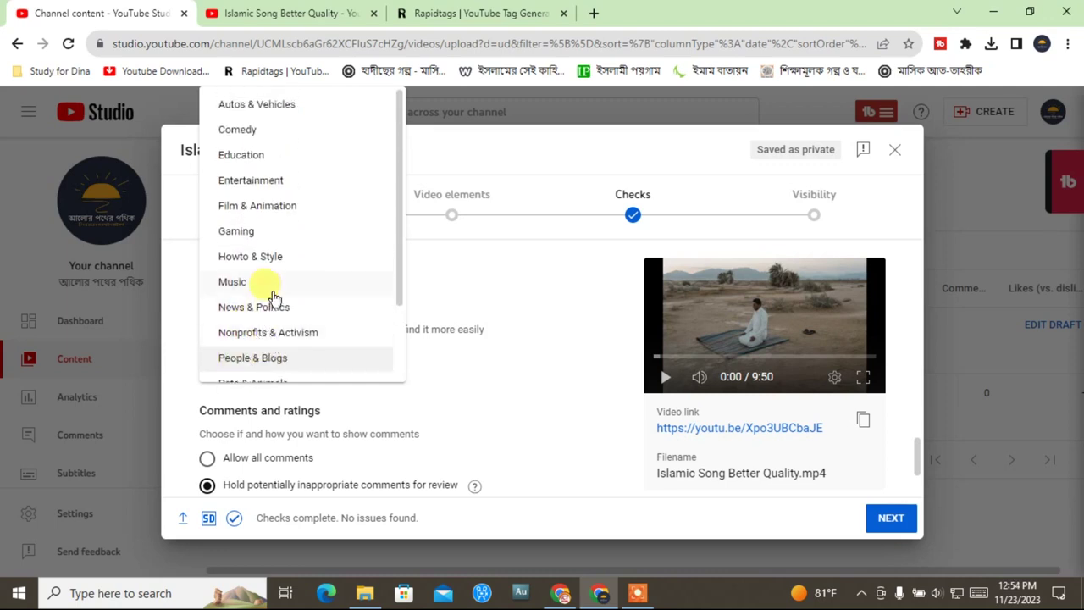
pyautogui.click(251, 359)
# Step: Set the video's comments and ratings option to "Allow all comments"
pyautogui.scroll(-2, 541, 359)
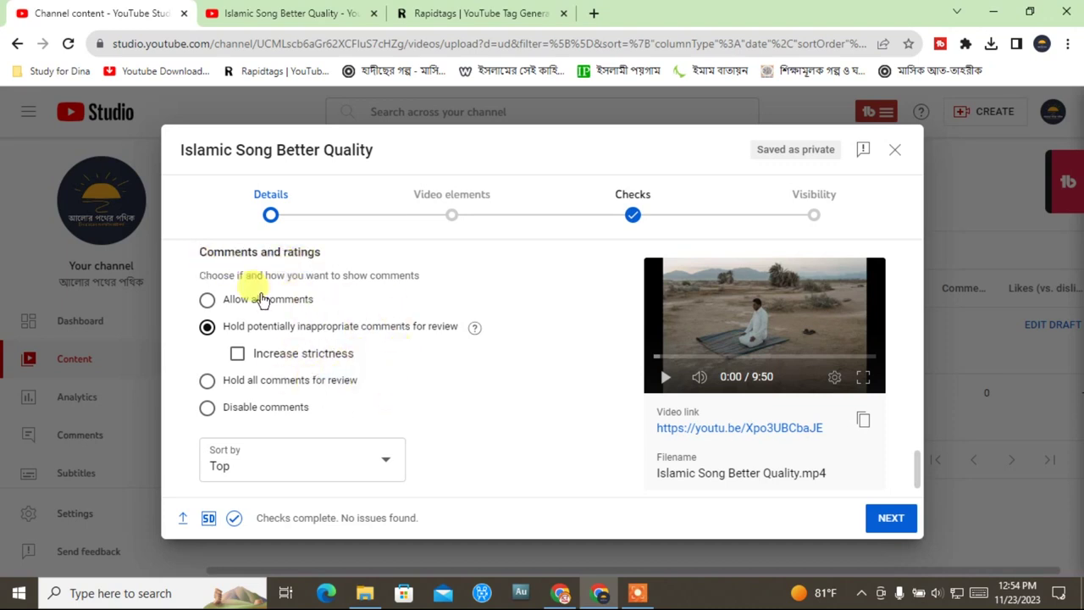
pyautogui.click(297, 303)
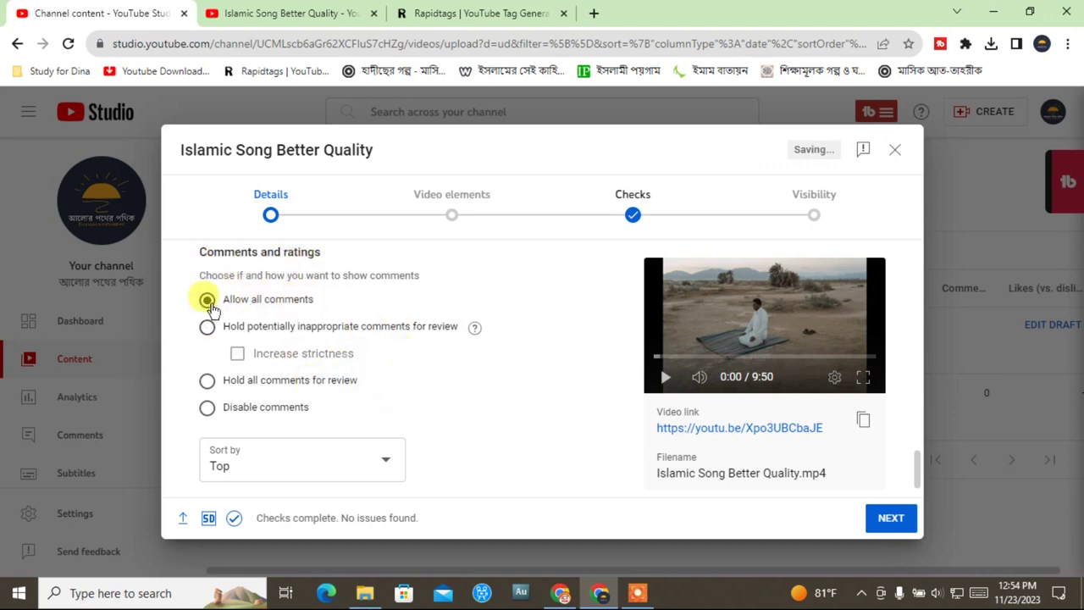
# Step: Look over the remaining comment options, license, tags and audience settings in the video's details
pyautogui.scroll(-2, 415, 394)
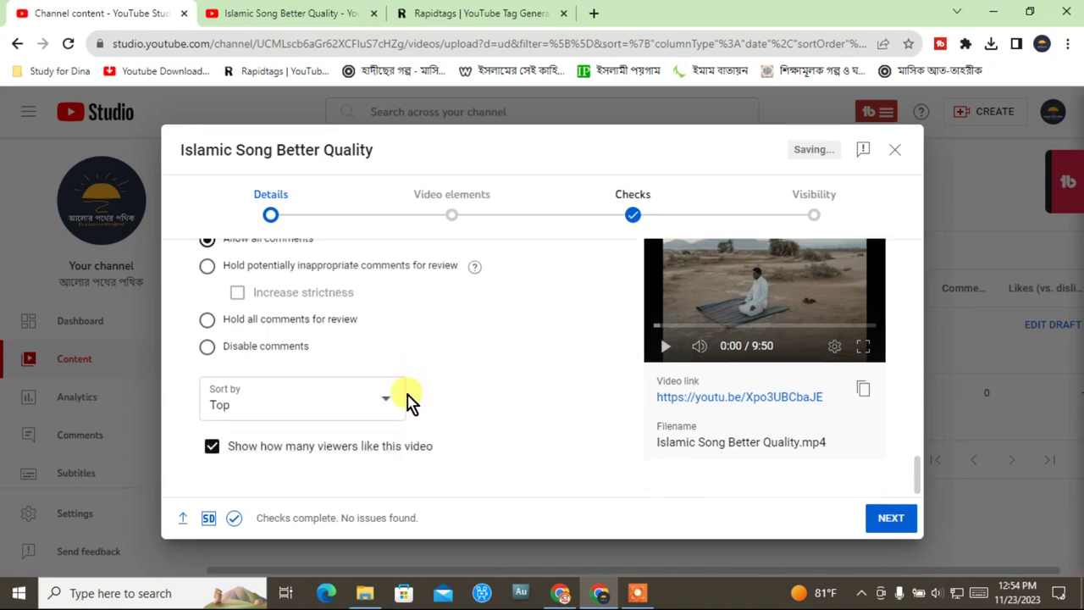
pyautogui.scroll(3, 444, 405)
pyautogui.scroll(3, 406, 355)
pyautogui.click(269, 216)
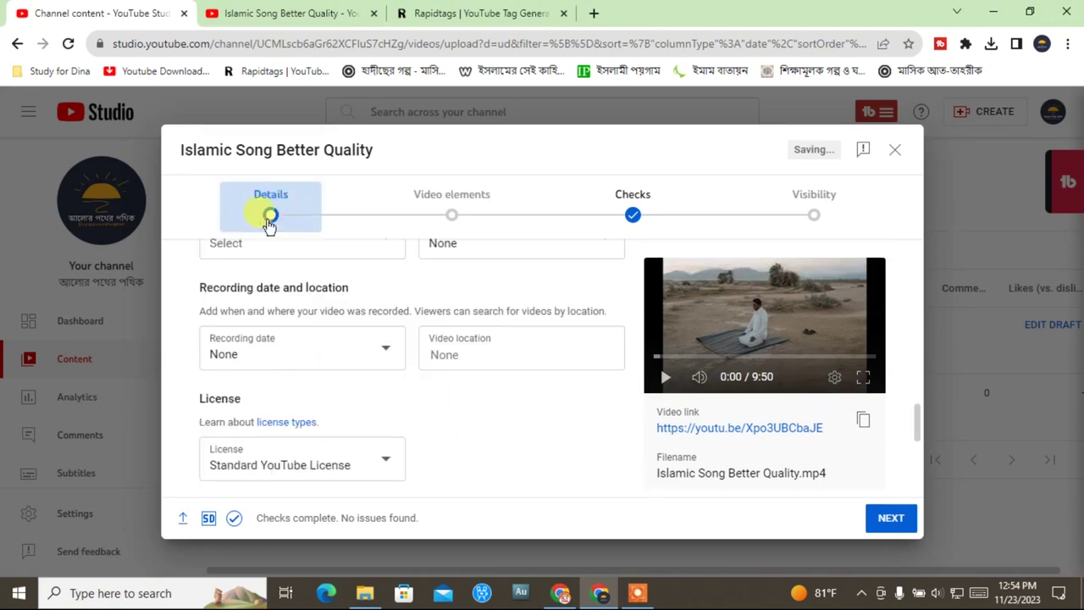
pyautogui.scroll(5, 445, 382)
pyautogui.scroll(3, 431, 382)
pyautogui.click(264, 222)
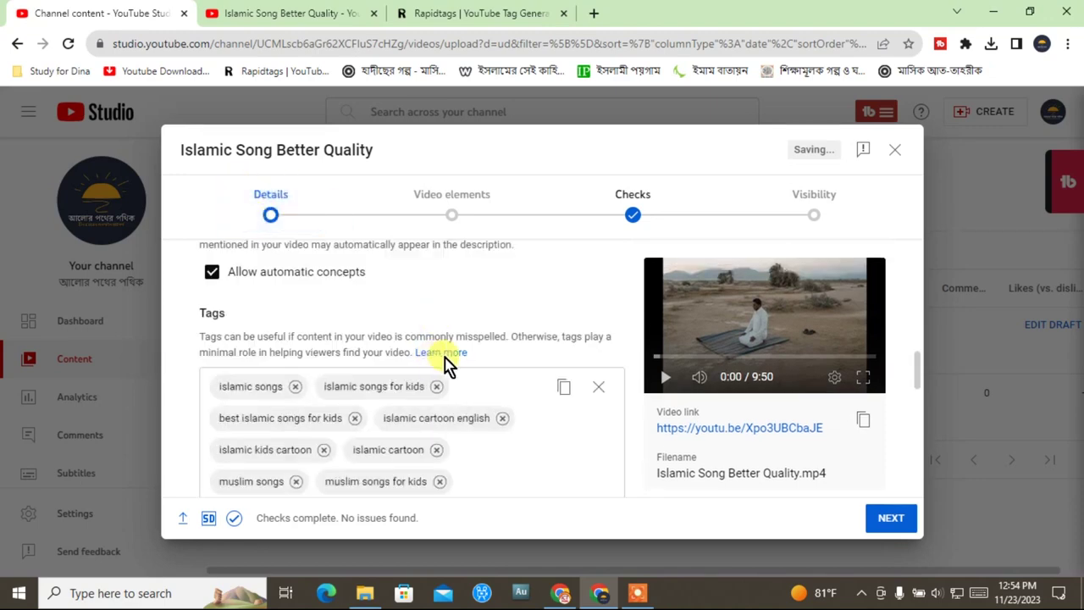
pyautogui.scroll(3, 457, 356)
pyautogui.scroll(3, 500, 349)
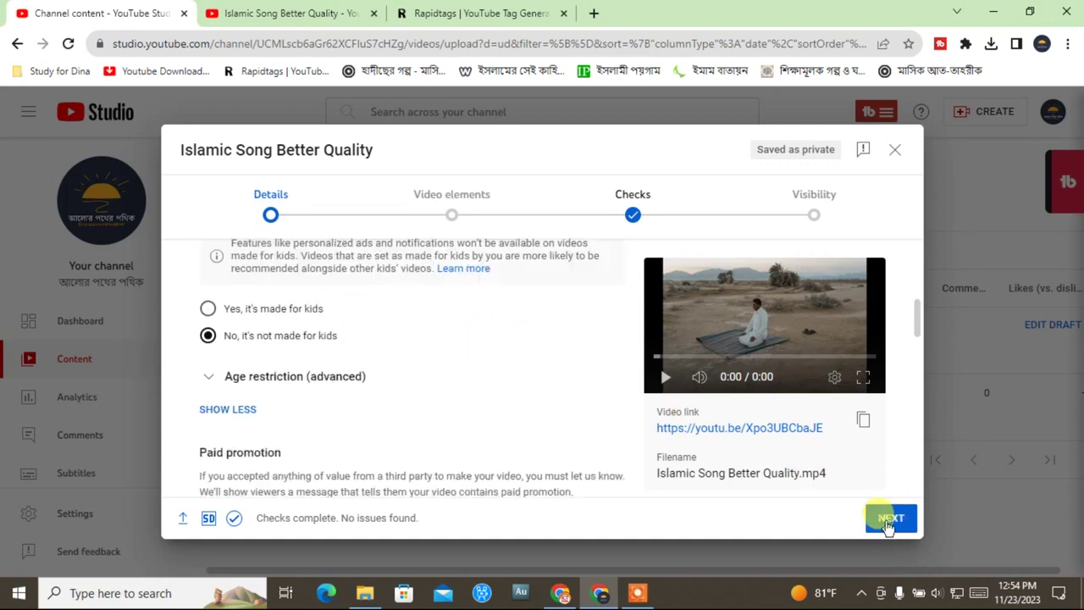
# Step: Continue to the video elements stage and add an end screen using the "2 videos" template
pyautogui.click(888, 520)
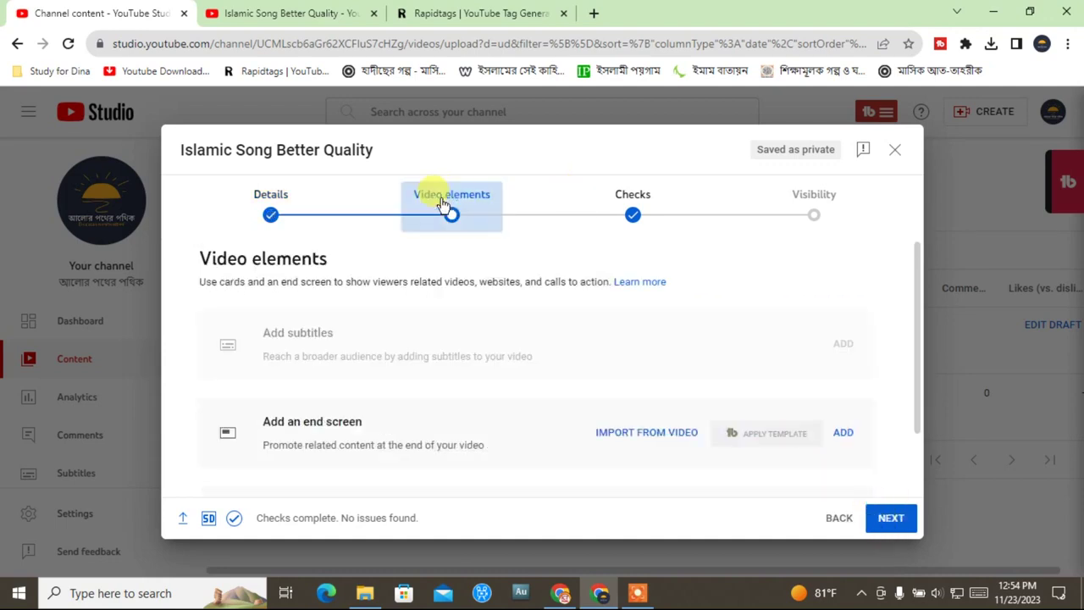
pyautogui.scroll(-1, 569, 354)
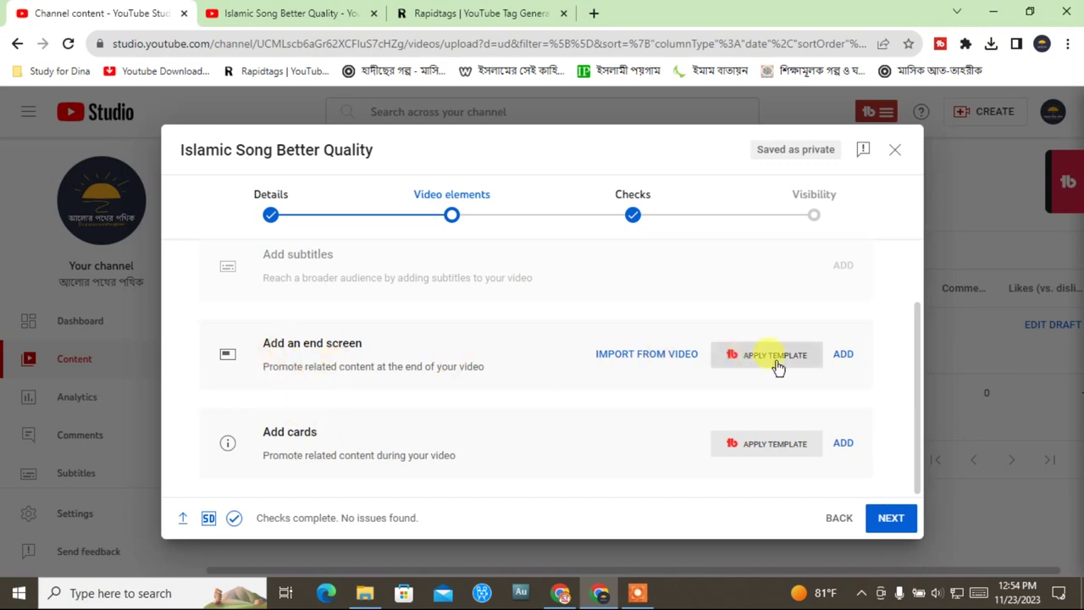
pyautogui.click(844, 355)
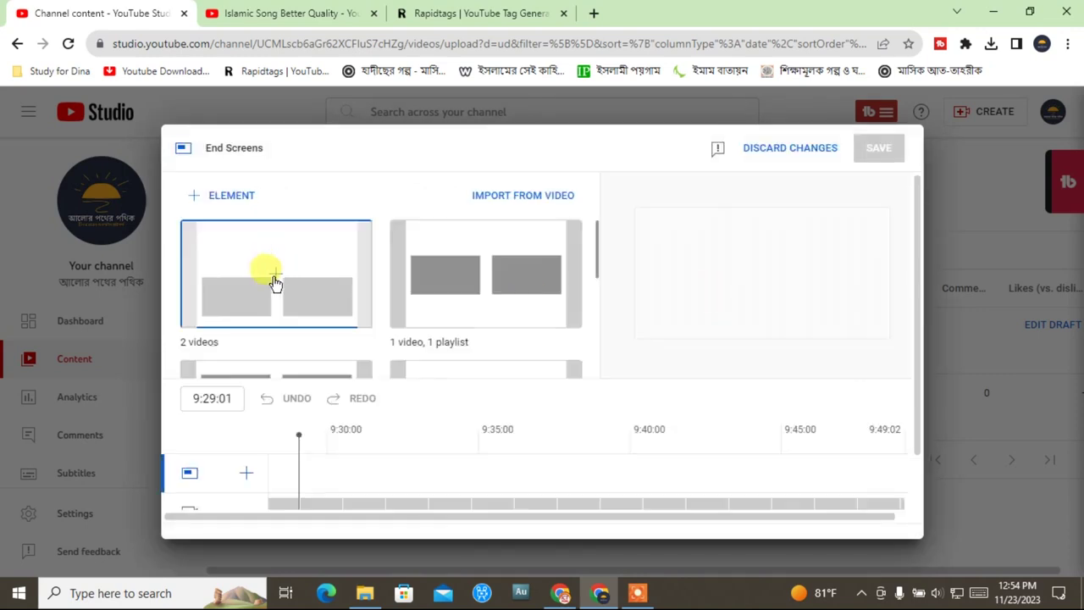
pyautogui.click(275, 282)
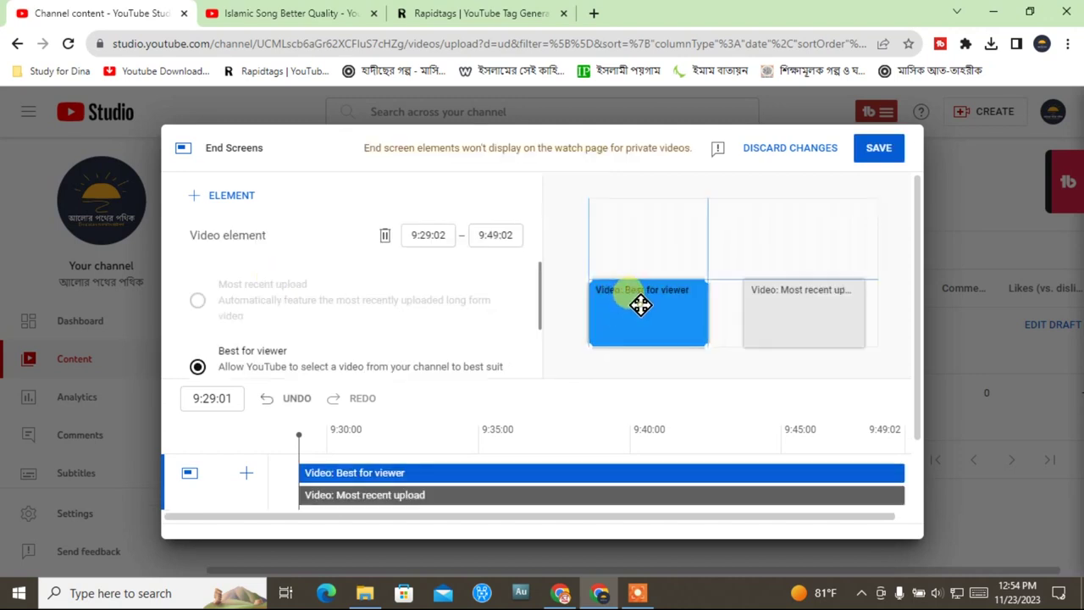
# Step: Set the first end screen video element to the specific channel video "কিভাবে আল্লাহর কাছে ক্ষমা চাইবেন"
pyautogui.scroll(-2, 380, 313)
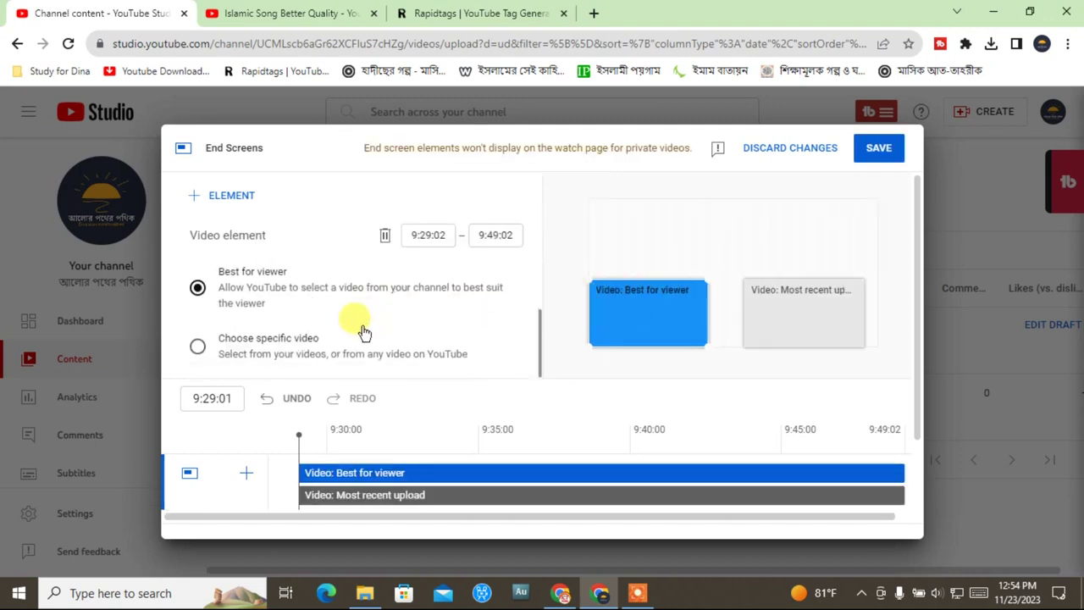
pyautogui.click(197, 346)
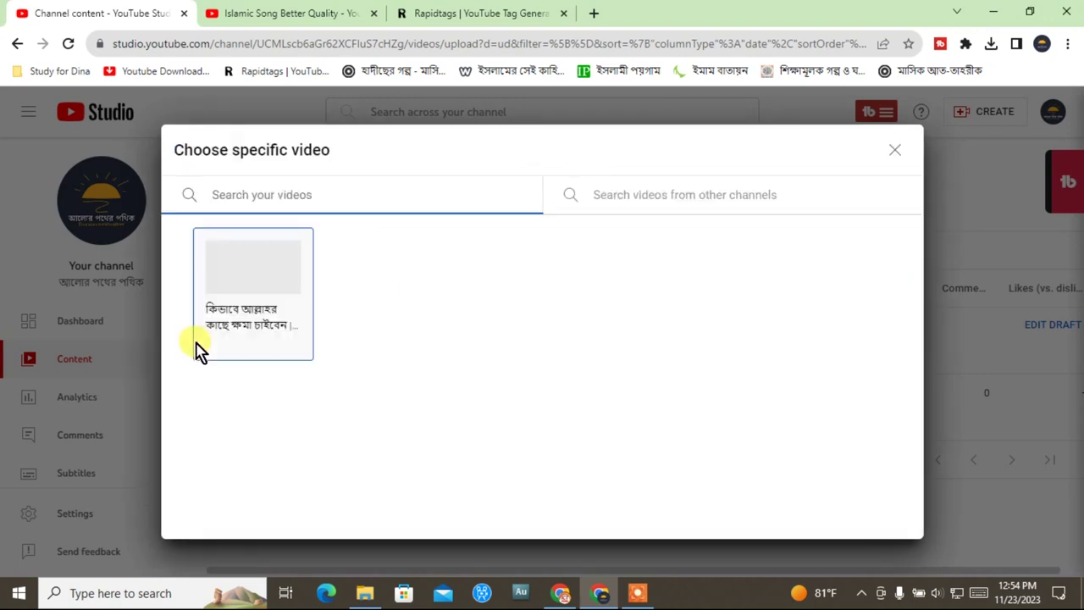
pyautogui.click(257, 303)
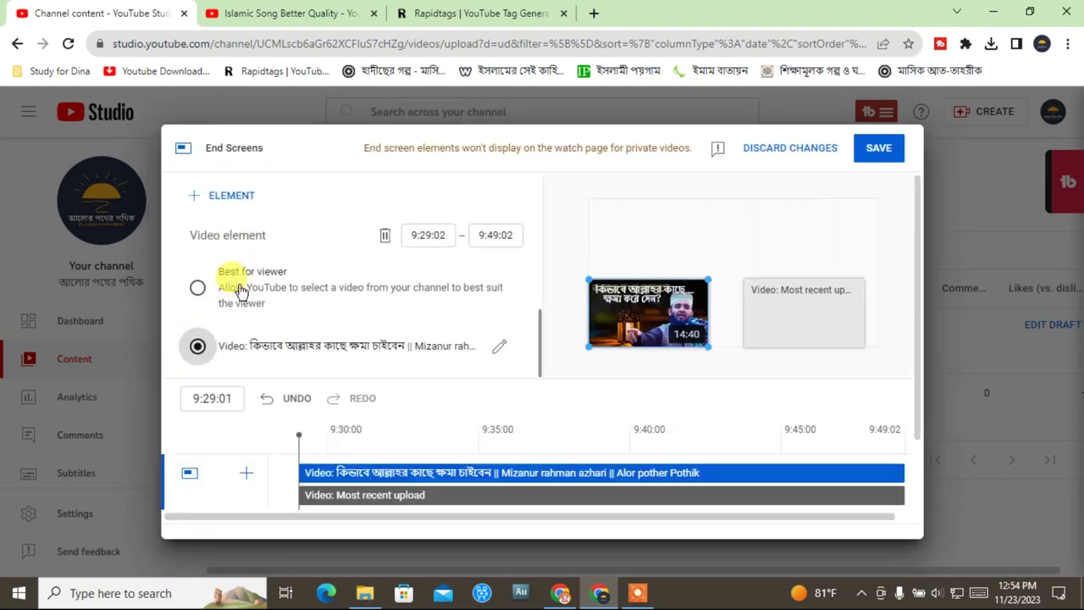
# Step: Try to feature the same specific channel video in the second end screen element, replacing Most recent upload
pyautogui.click(807, 310)
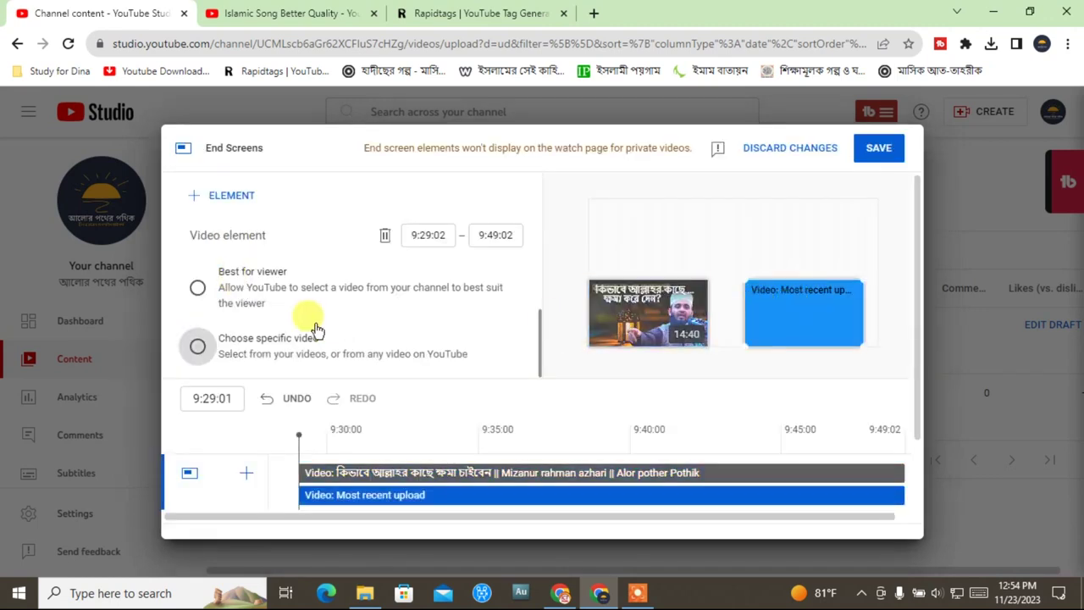
pyautogui.scroll(2, 290, 257)
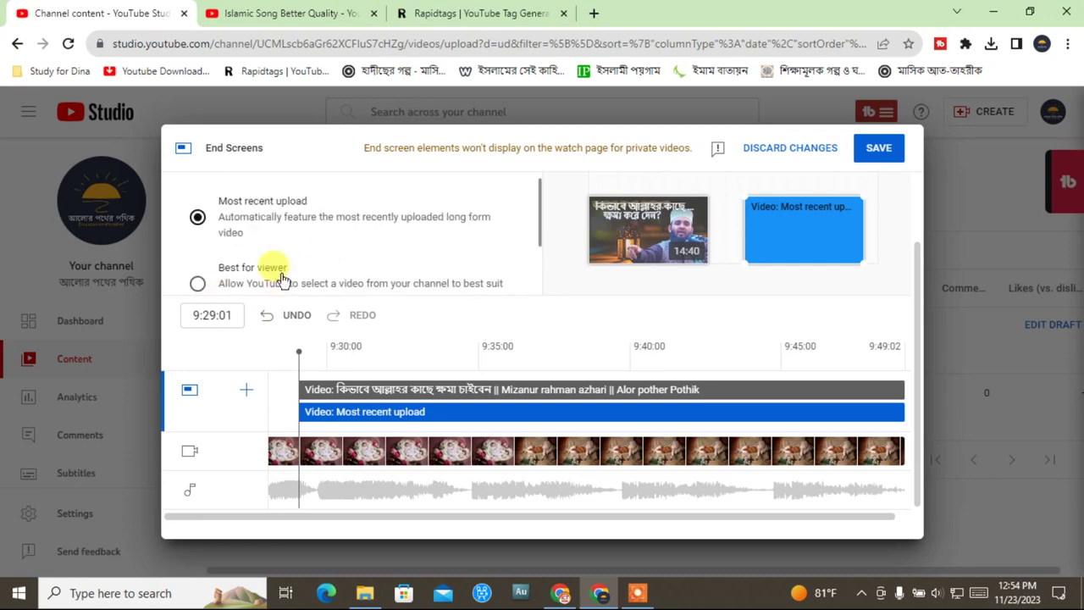
pyautogui.scroll(-2, 282, 279)
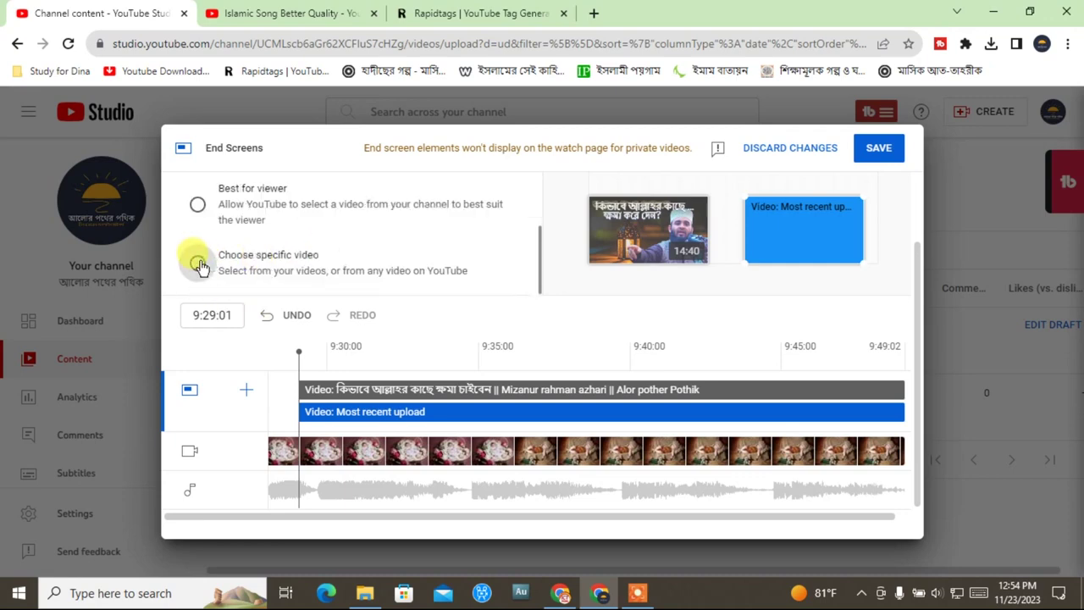
pyautogui.click(198, 264)
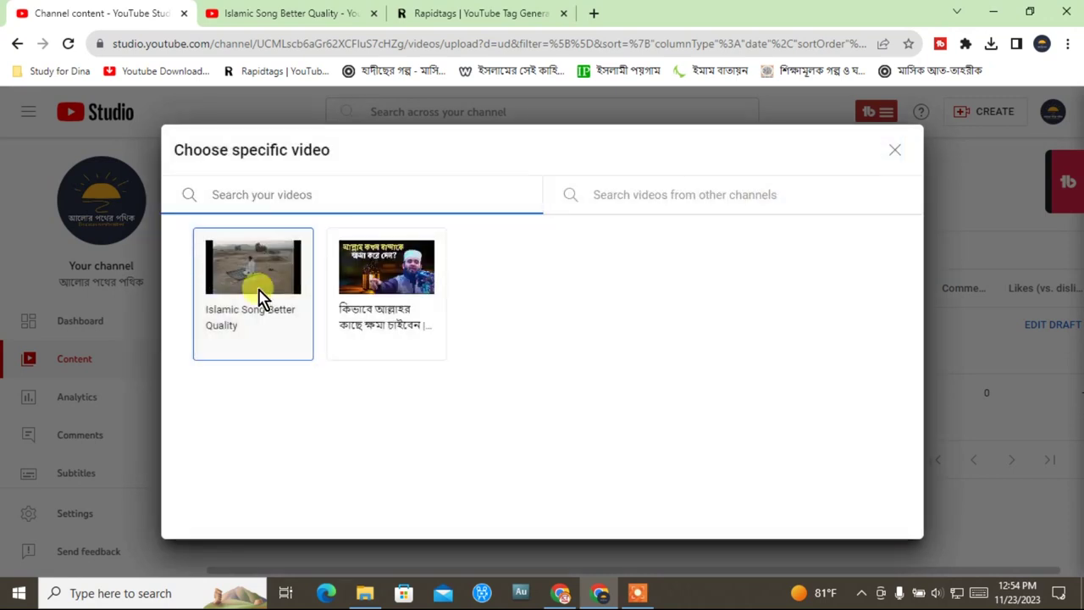
pyautogui.click(394, 279)
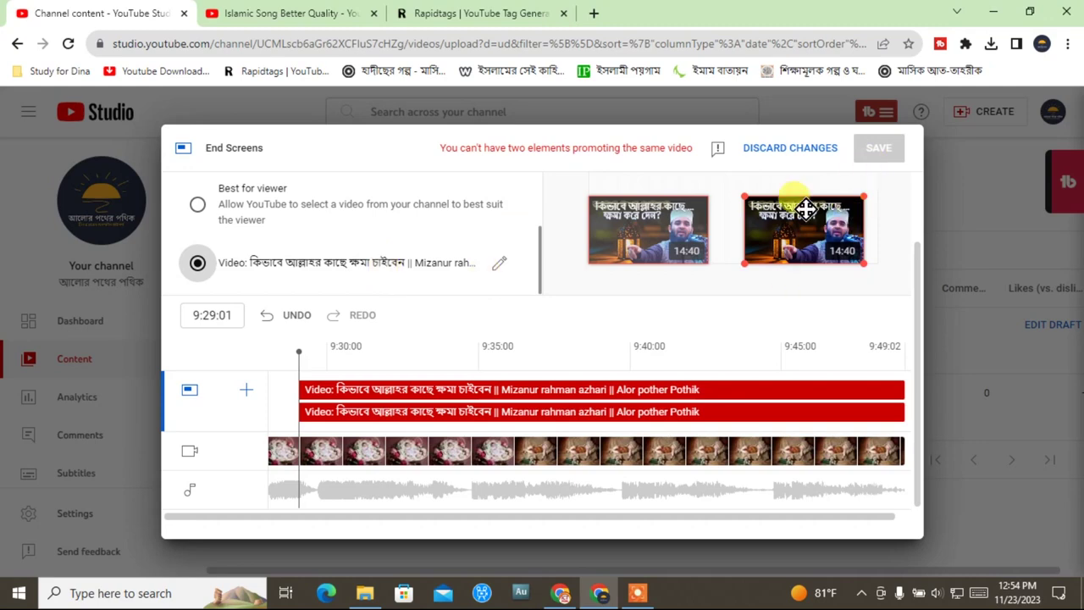
# Step: Delete the second video element from the end screen and save the end screen
pyautogui.press('Delete')
pyautogui.click(624, 406)
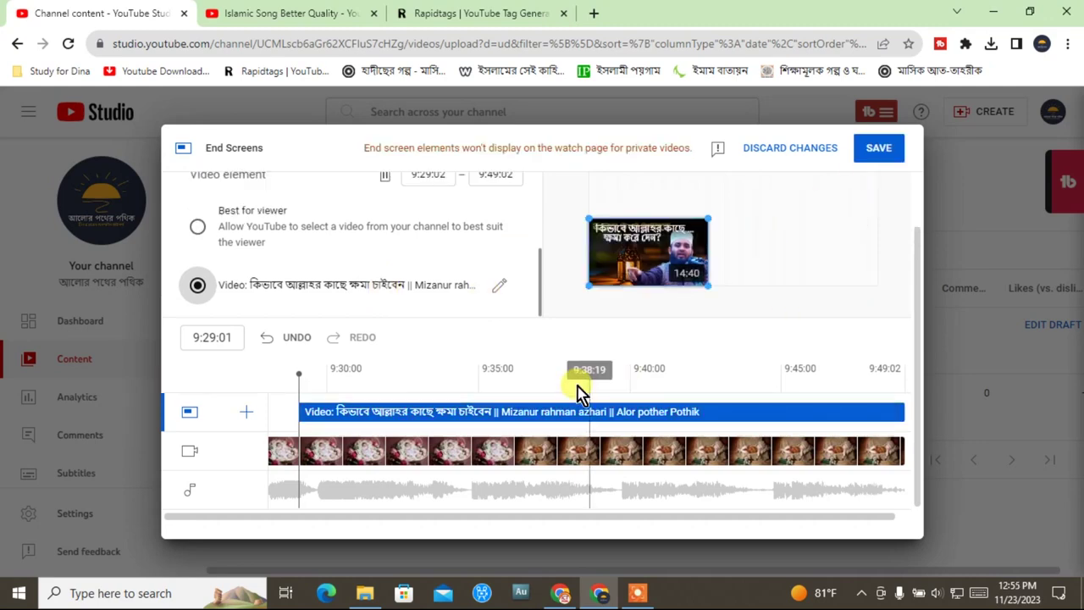
pyautogui.click(879, 149)
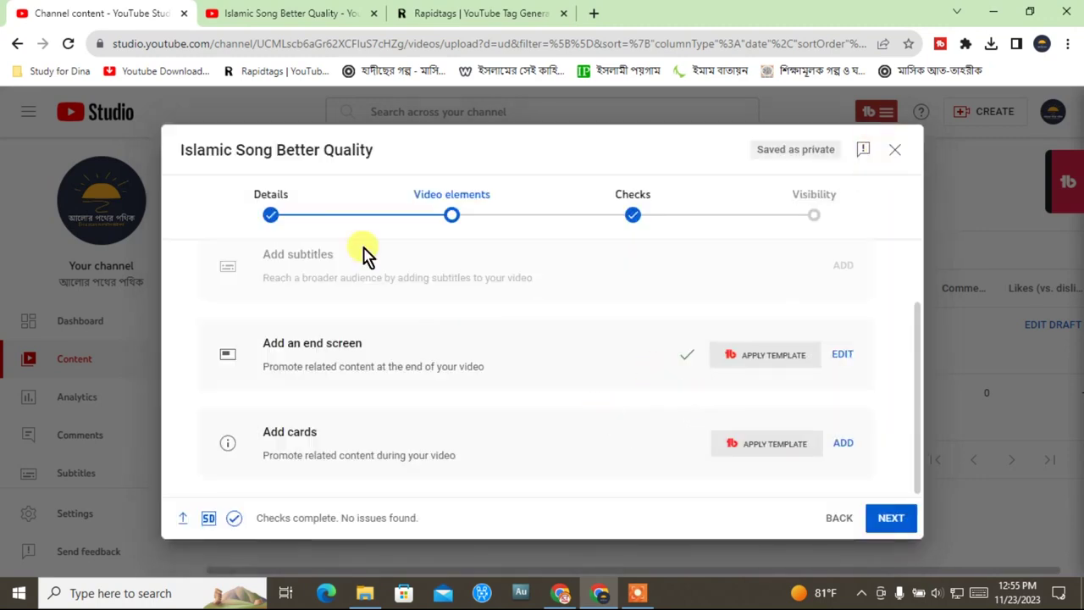
# Step: Continue past the copyright check to the visibility stage and review the Save or publish options
pyautogui.click(886, 516)
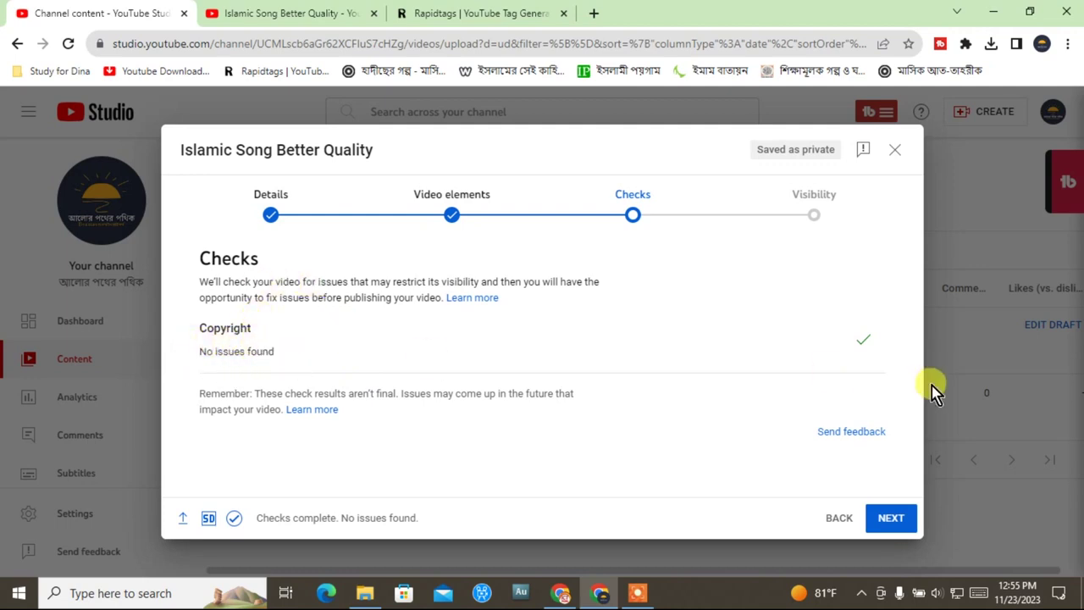
pyautogui.click(891, 520)
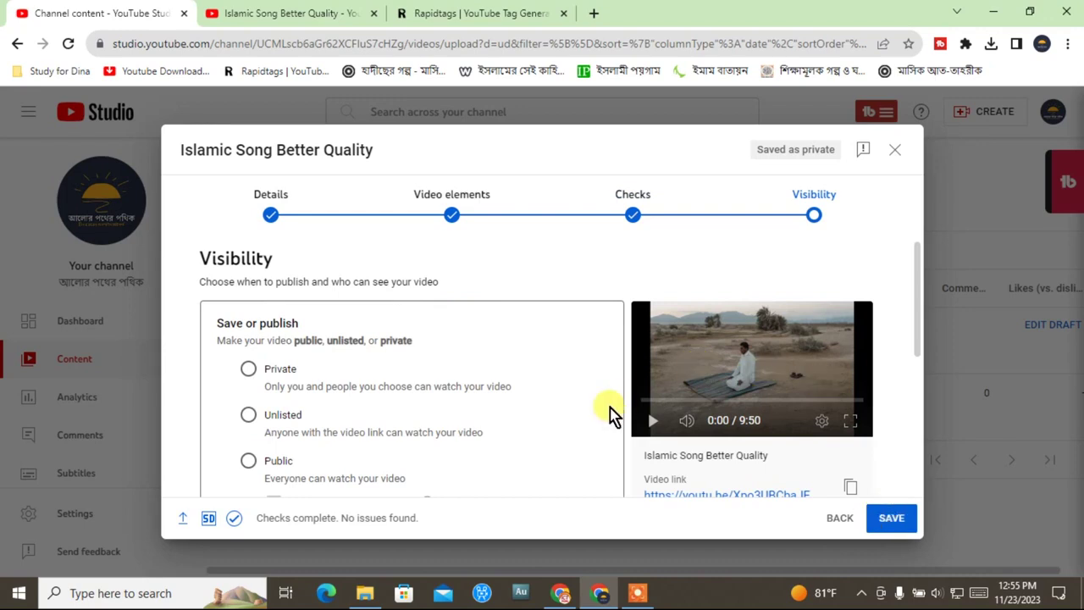
pyautogui.scroll(-1, 610, 415)
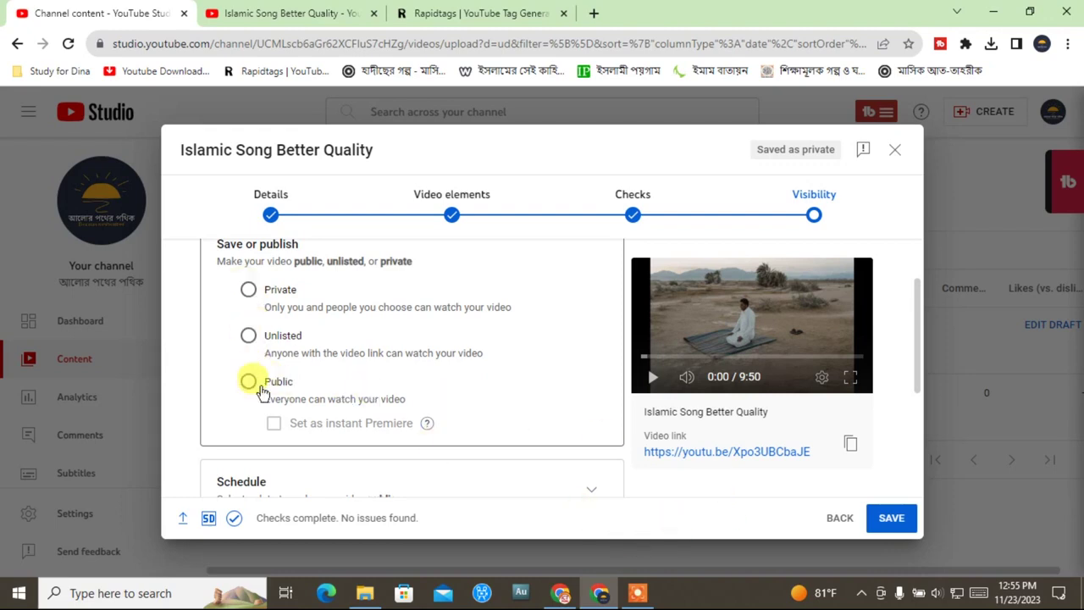
# Step: Try the Private and Unlisted visibility options, and set the video's visibility to Public
pyautogui.click(248, 290)
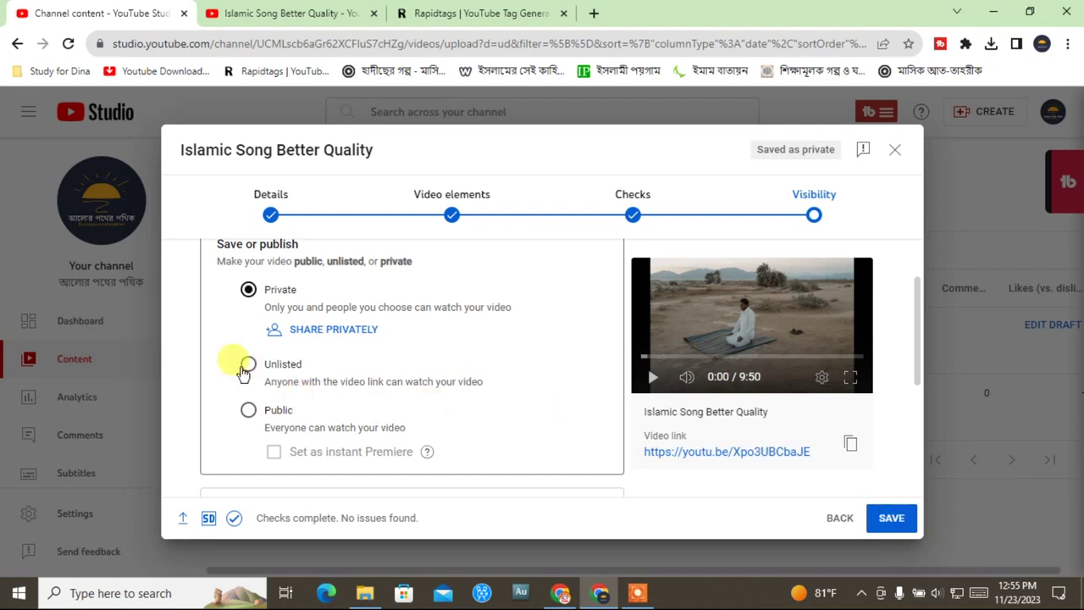
pyautogui.click(246, 366)
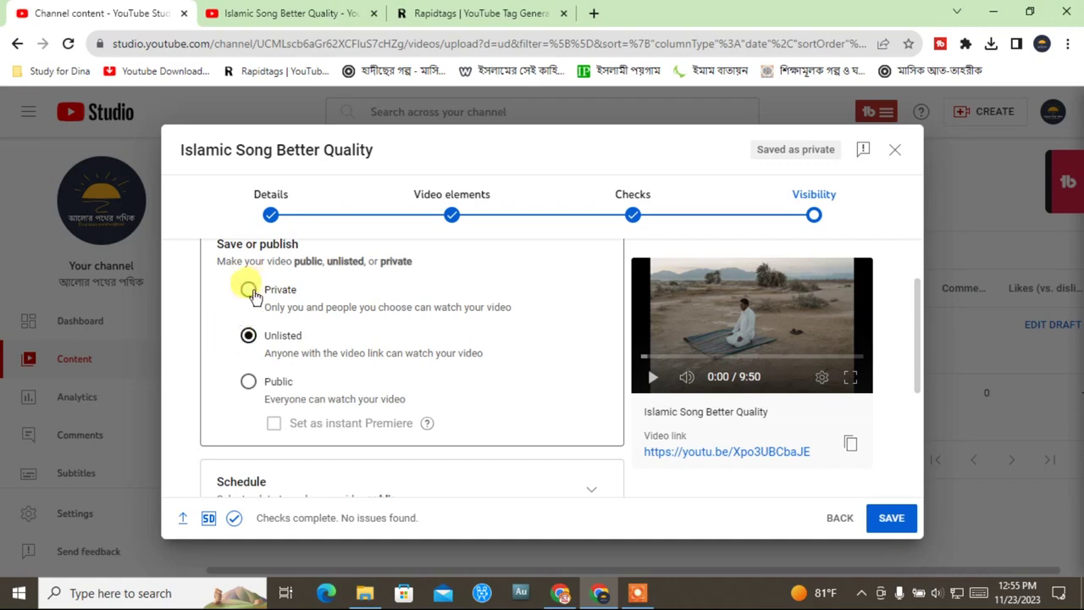
pyautogui.click(248, 383)
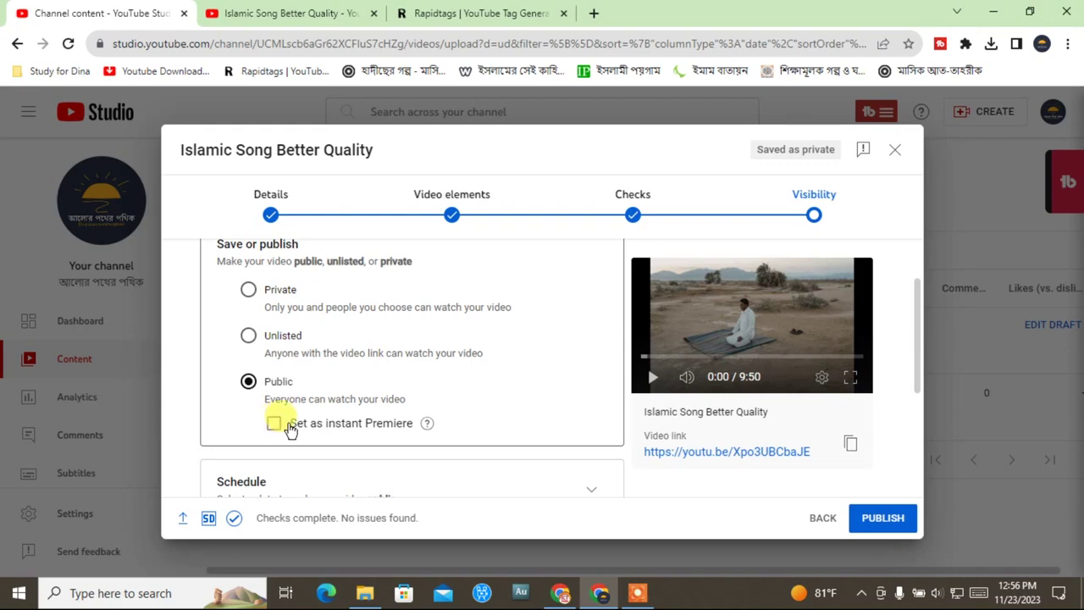
# Step: Examine the Schedule options for making the video public, and return to the Save or publish options
pyautogui.scroll(-1, 373, 398)
pyautogui.scroll(-2, 382, 398)
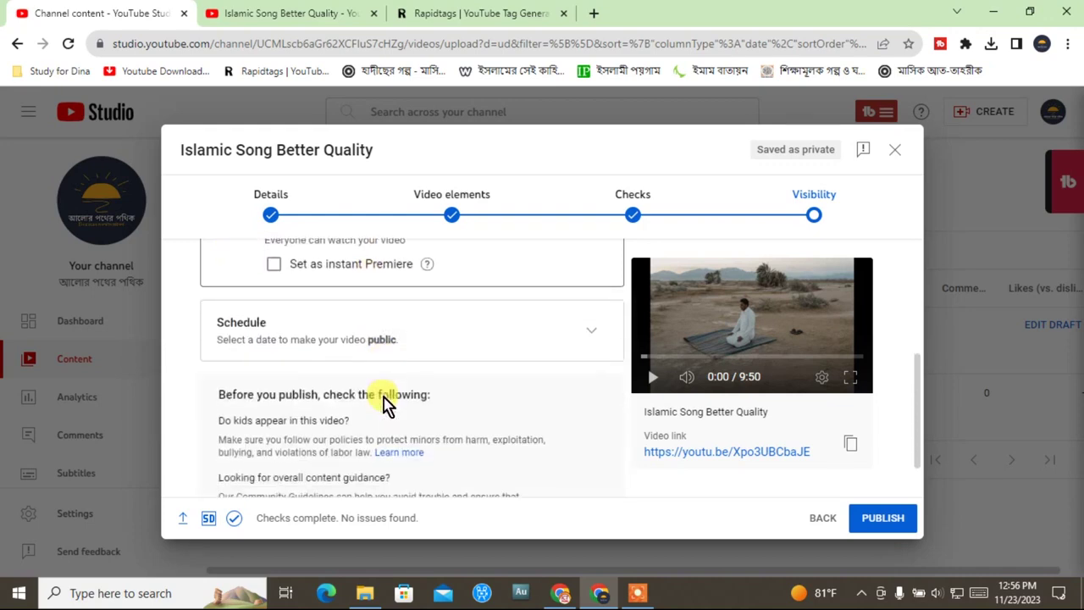
pyautogui.scroll(1, 381, 387)
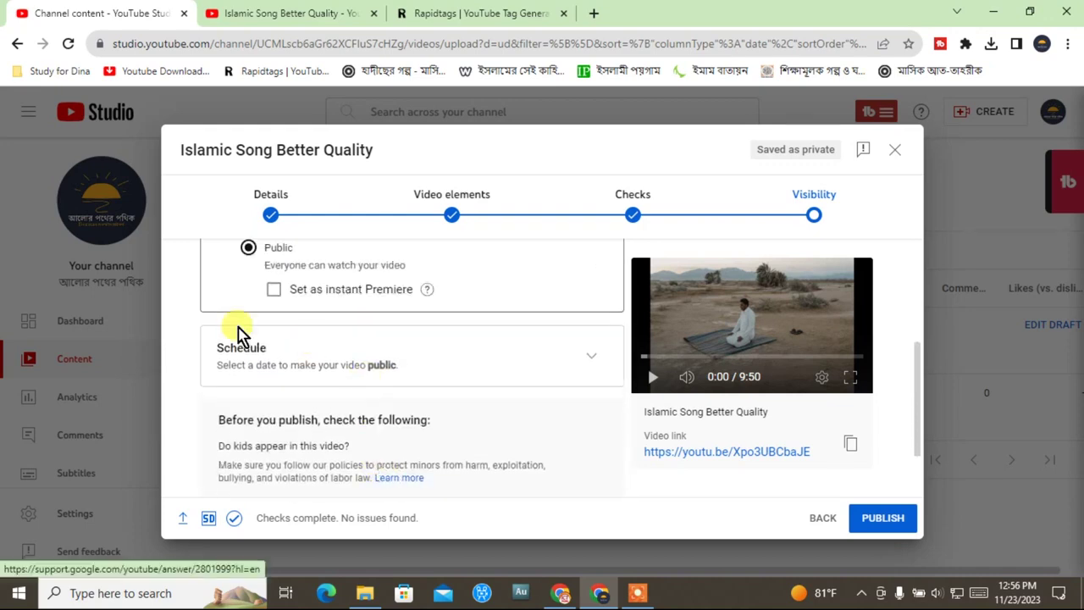
pyautogui.click(593, 360)
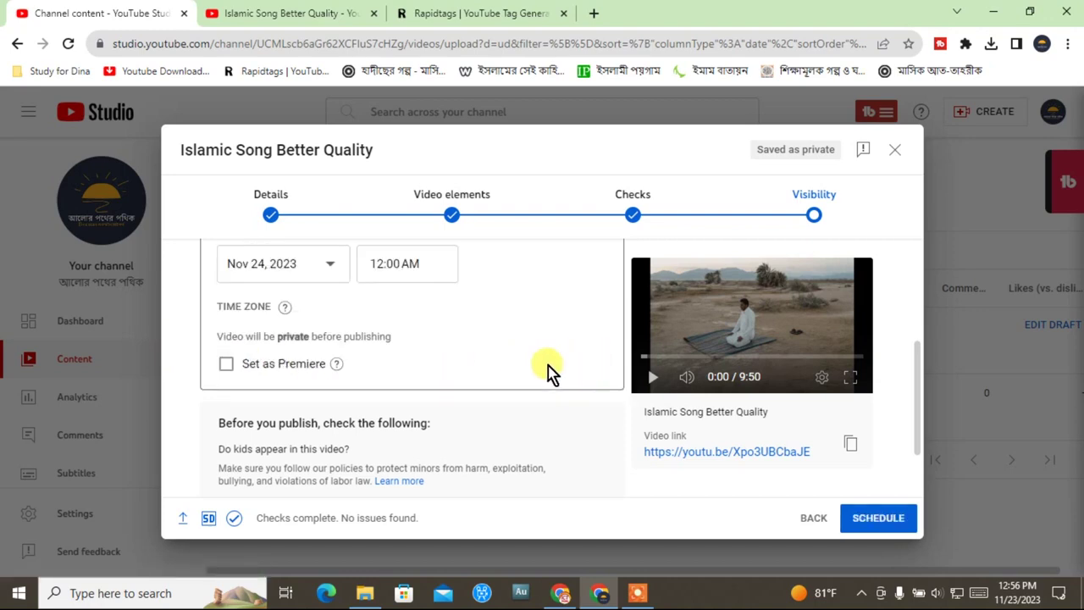
pyautogui.scroll(2, 525, 373)
pyautogui.scroll(-2, 477, 424)
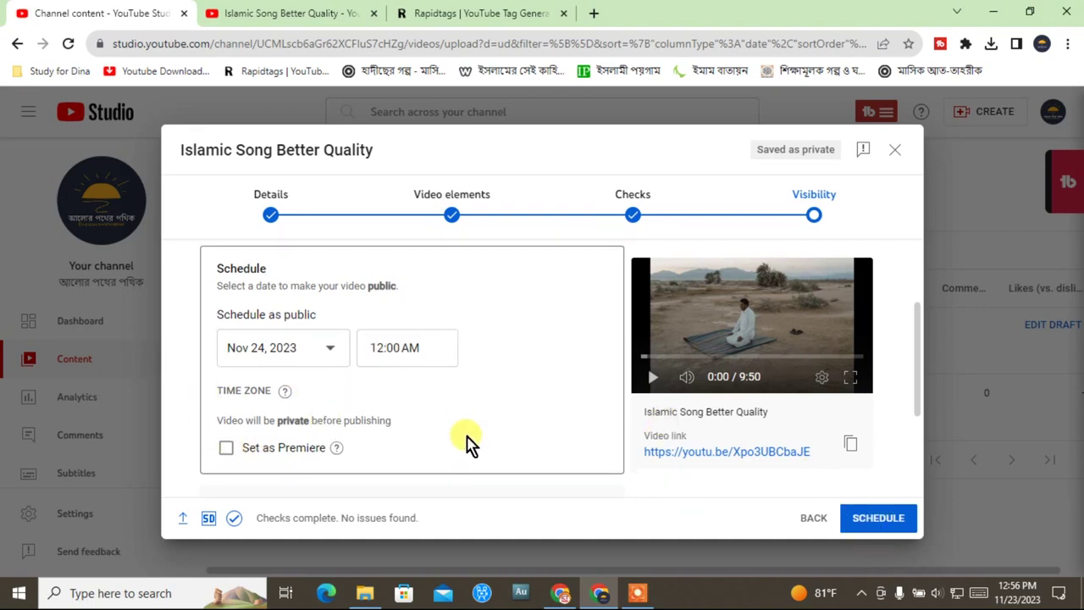
pyautogui.scroll(3, 466, 440)
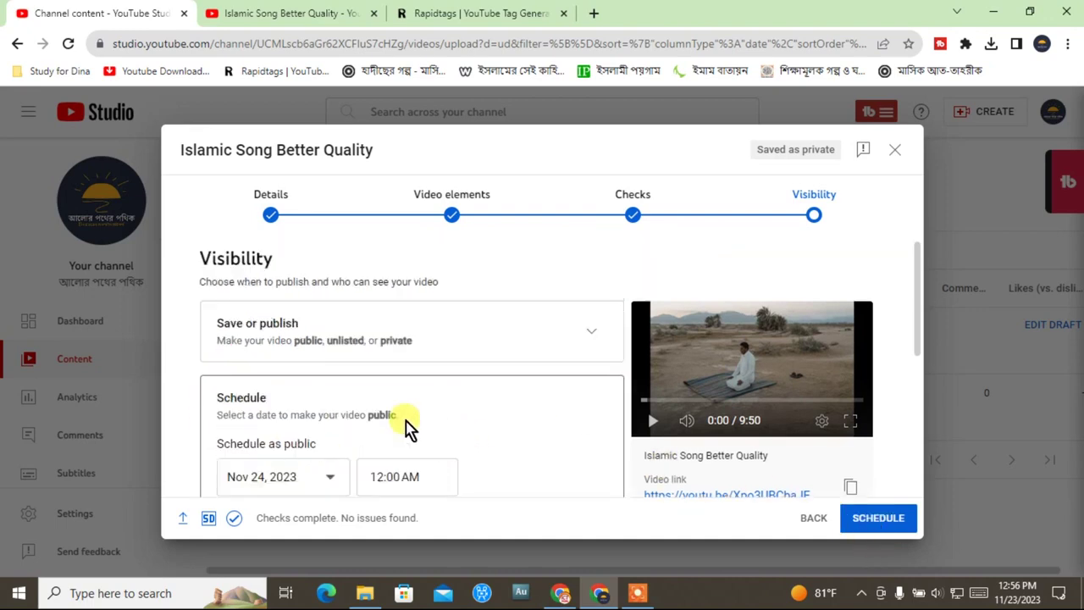
pyautogui.click(551, 338)
# Step: Review the pre-publish notes and publish the video with Public visibility
pyautogui.scroll(-3, 222, 373)
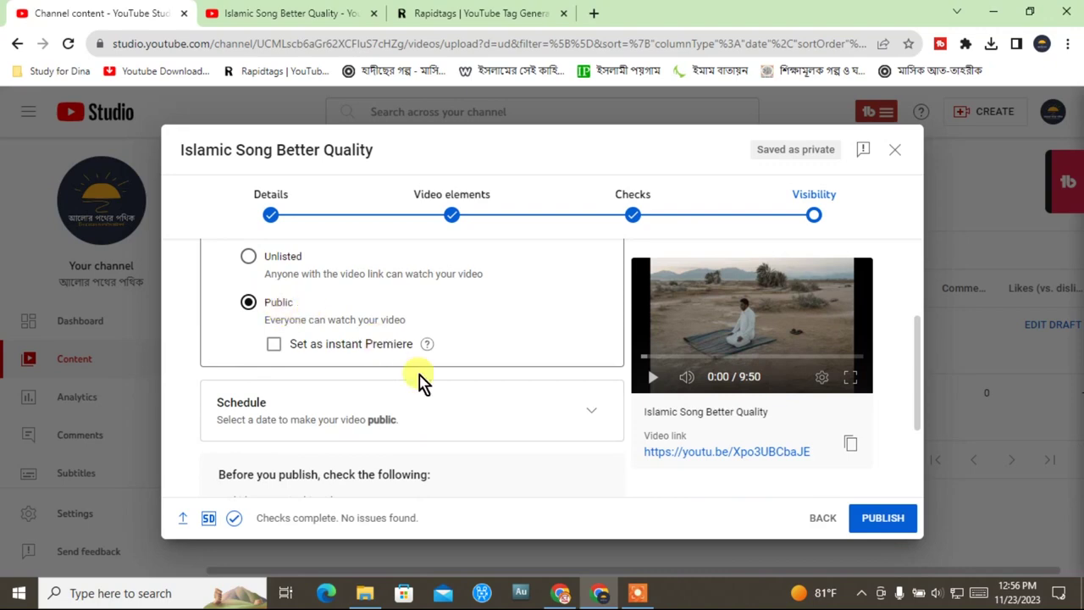
pyautogui.scroll(-3, 421, 381)
pyautogui.scroll(5, 426, 388)
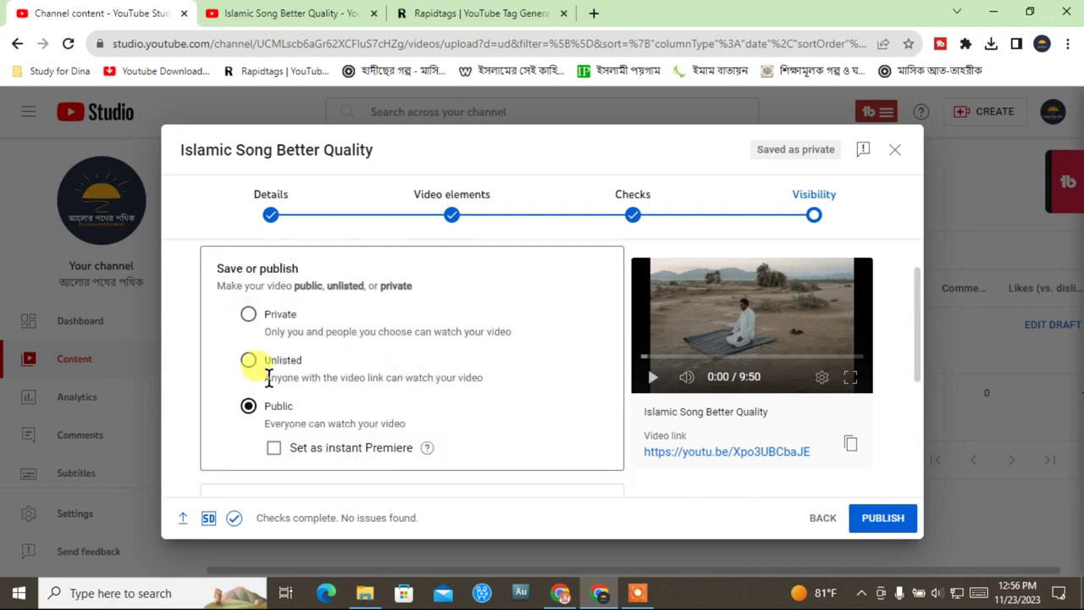
pyautogui.click(886, 522)
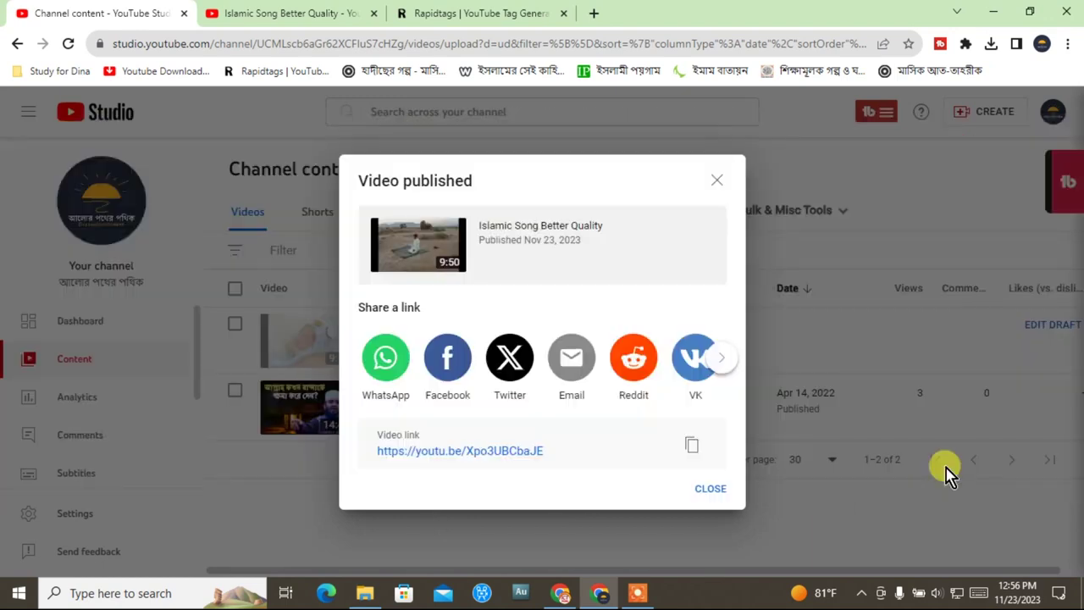
# Step: Search for Paint in Windows and open it with a blank canvas
pyautogui.click(81, 596)
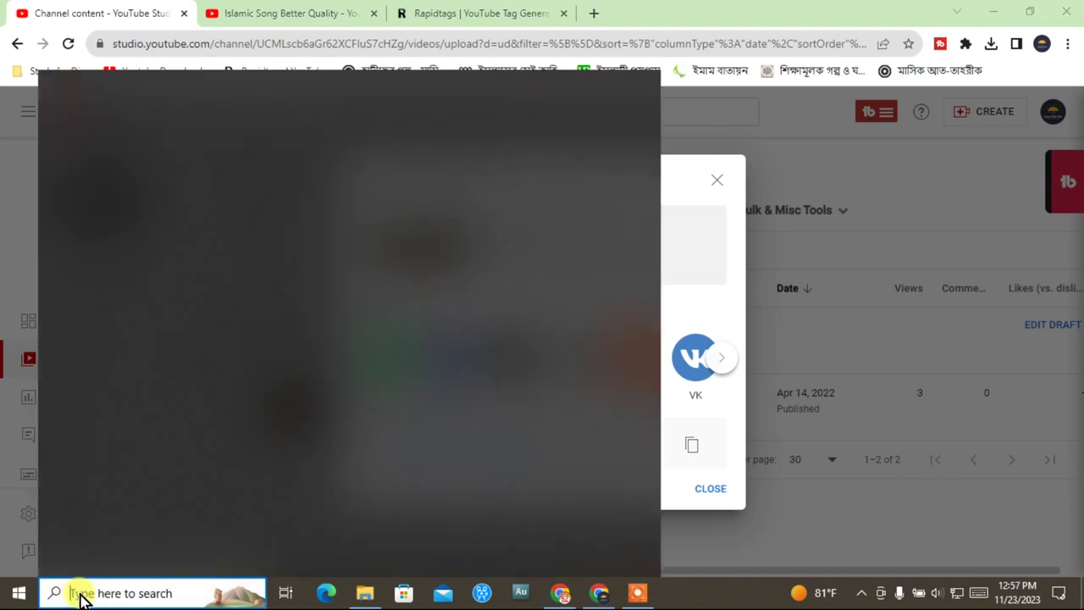
pyautogui.write('paint')
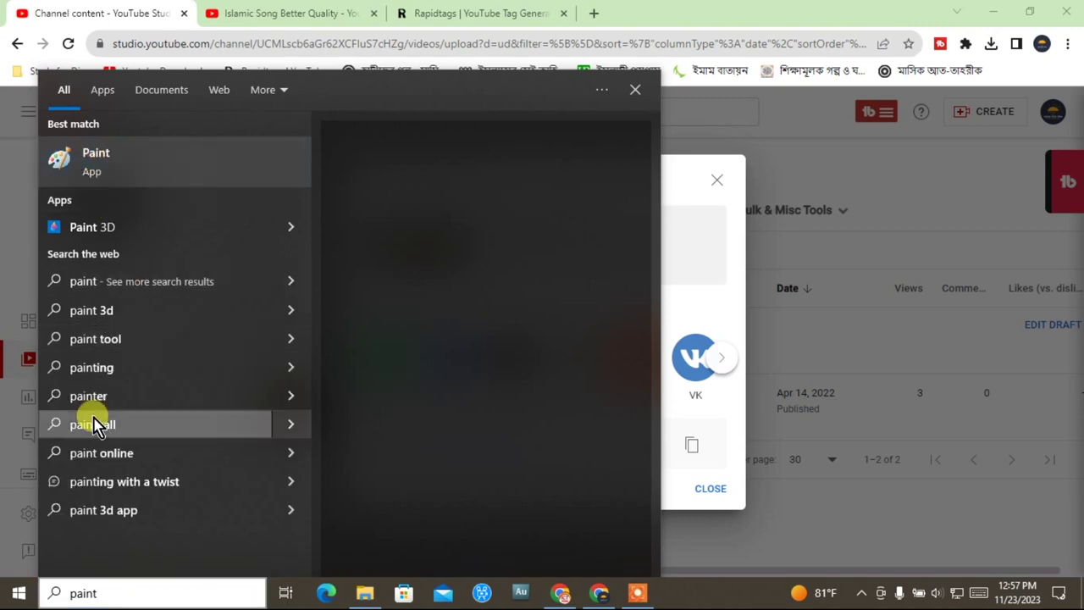
pyautogui.press('Escape')
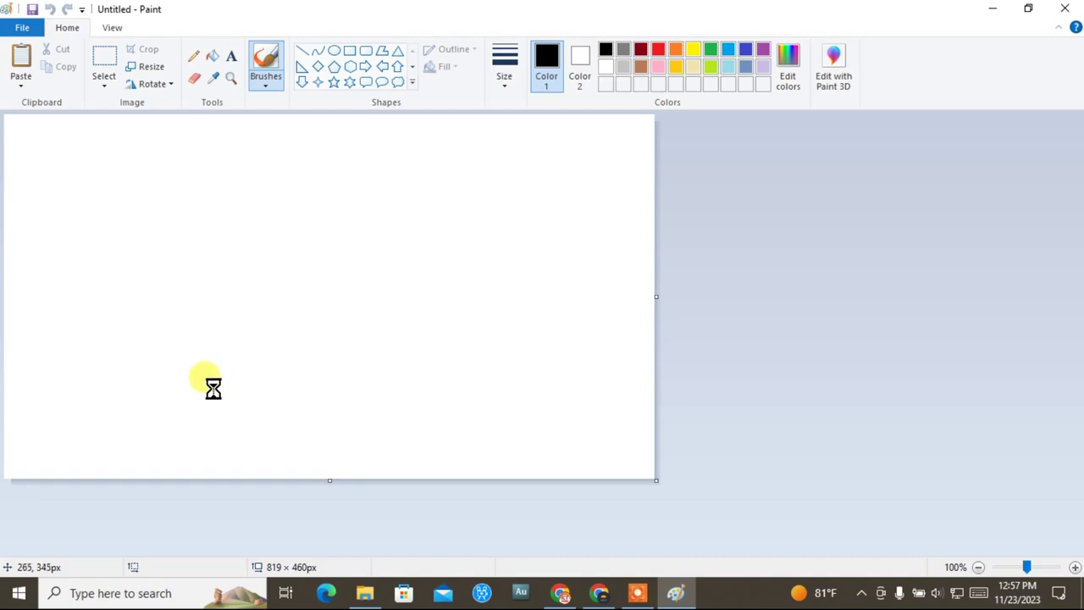
# Step: Paste the screenshot of the Video published dialog and crop it to about 1093 × 483 px around the dialog
pyautogui.hotkey('ctrl', 'v')
pyautogui.scroll(-2, 472, 358)
pyautogui.scroll(2, 485, 359)
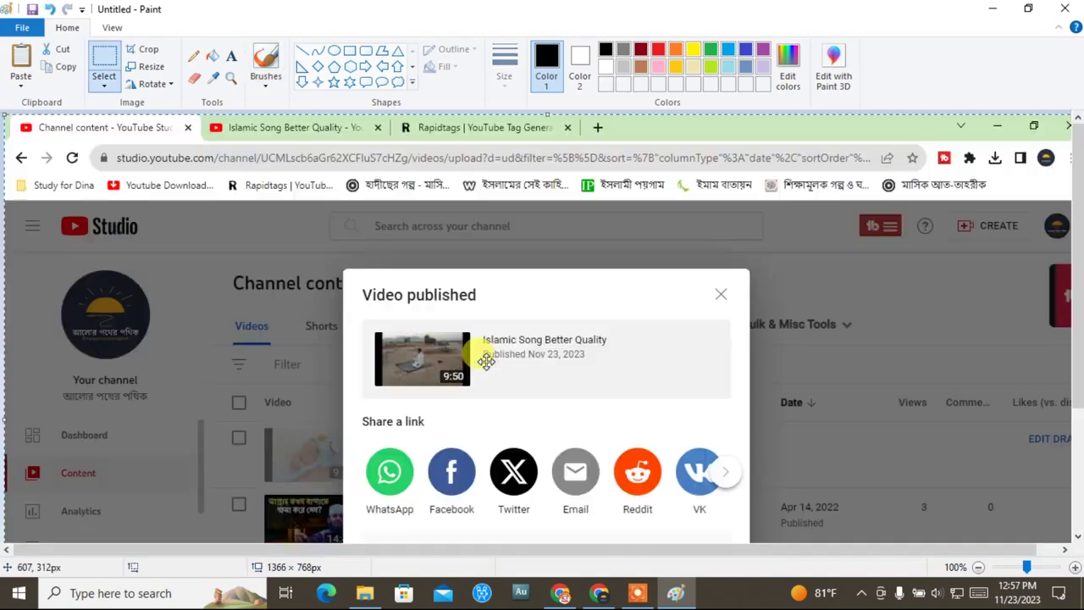
pyautogui.moveTo(1078, 203)
pyautogui.mouseDown()
pyautogui.moveTo(1078, 292)
pyautogui.moveTo(1078, 204)
pyautogui.moveTo(1076, 271)
pyautogui.moveTo(1034, 243)
pyautogui.mouseUp()
pyautogui.click(145, 49)
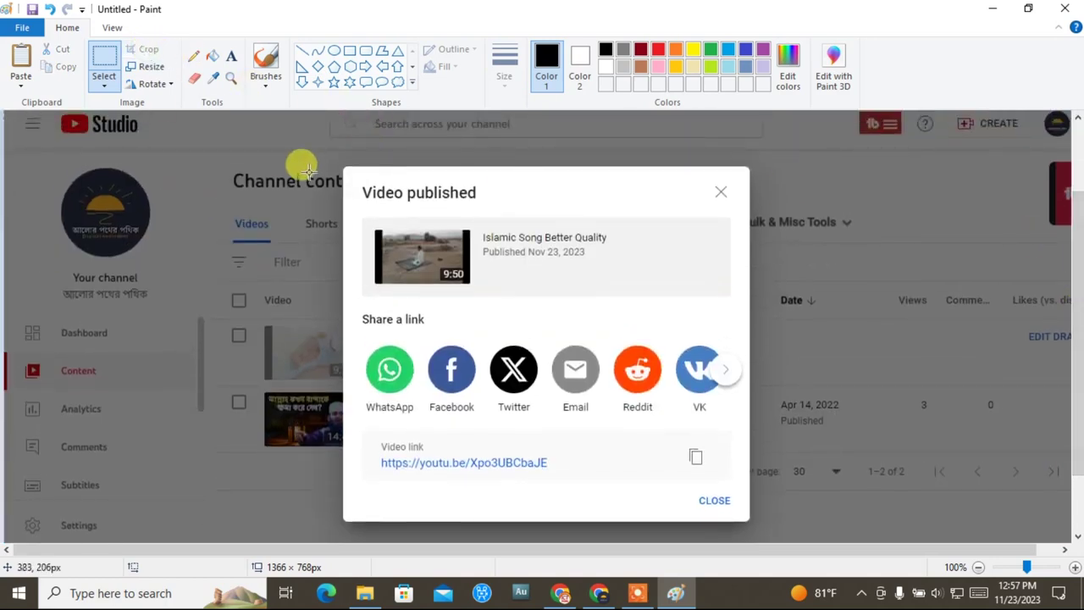
pyautogui.moveTo(11, 146)
pyautogui.mouseDown()
pyautogui.moveTo(737, 218)
pyautogui.moveTo(895, 547)
pyautogui.moveTo(880, 514)
pyautogui.moveTo(882, 528)
pyautogui.mouseUp()
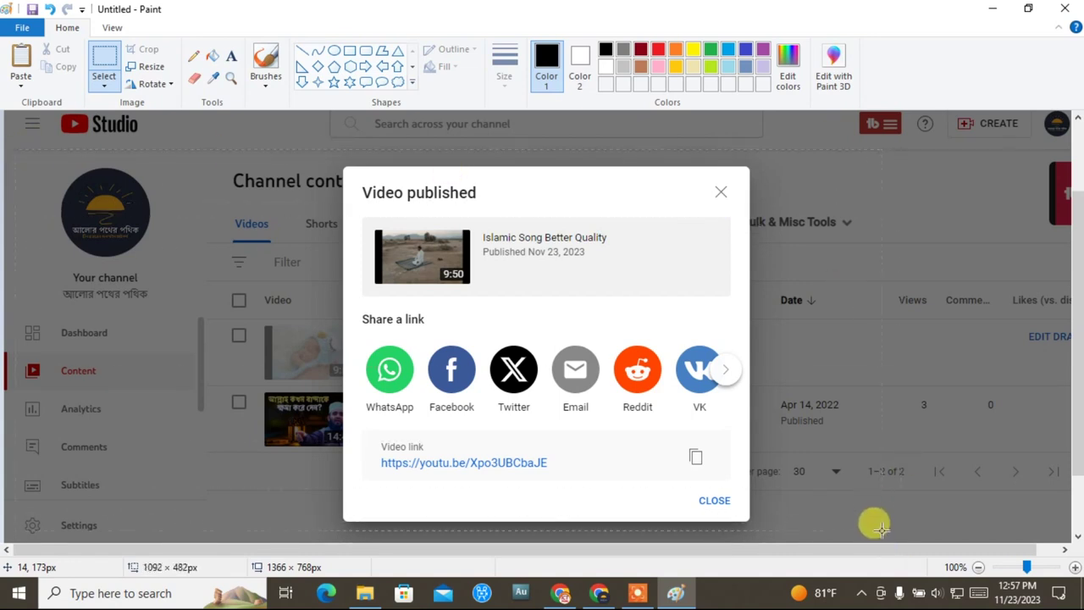
pyautogui.click(150, 50)
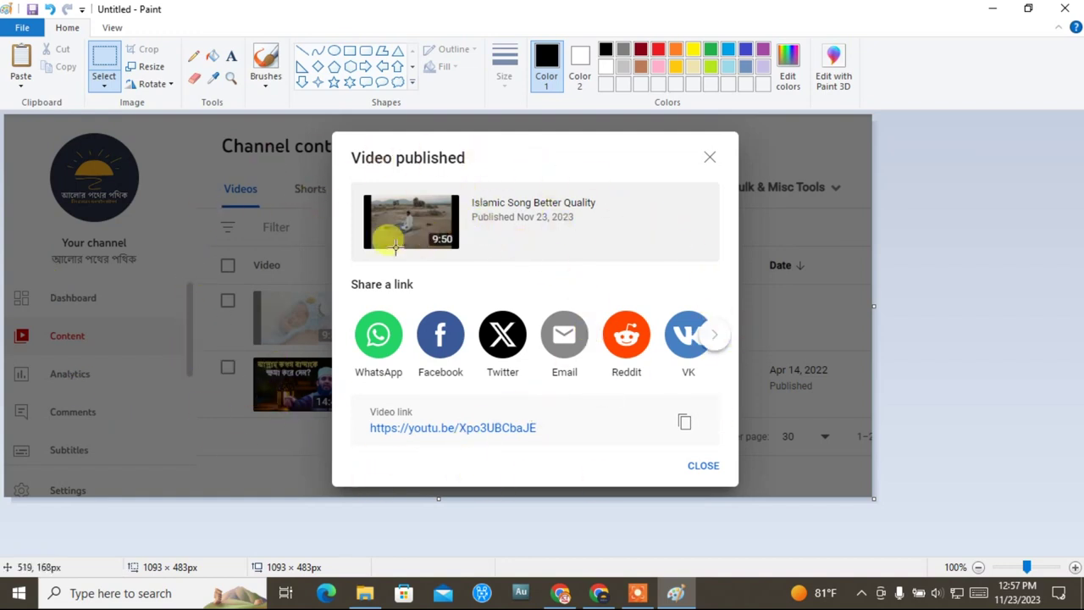
# Step: Save the cropped screenshot to the Desktop as a PNG file named Untitled
pyautogui.click(31, 10)
pyautogui.scroll(3, 312, 234)
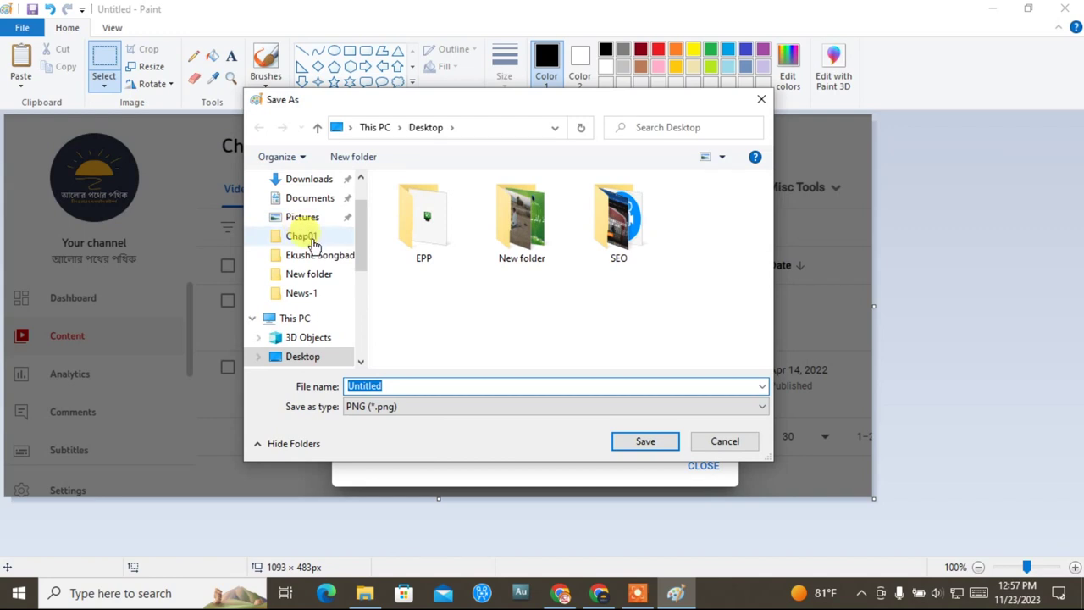
pyautogui.scroll(2, 365, 264)
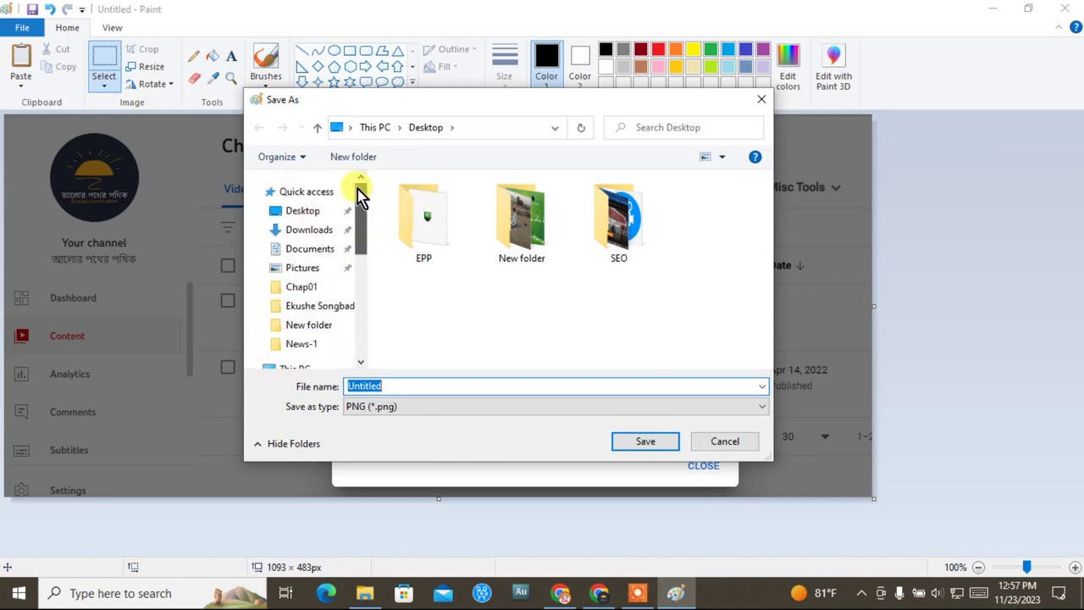
pyautogui.click(293, 211)
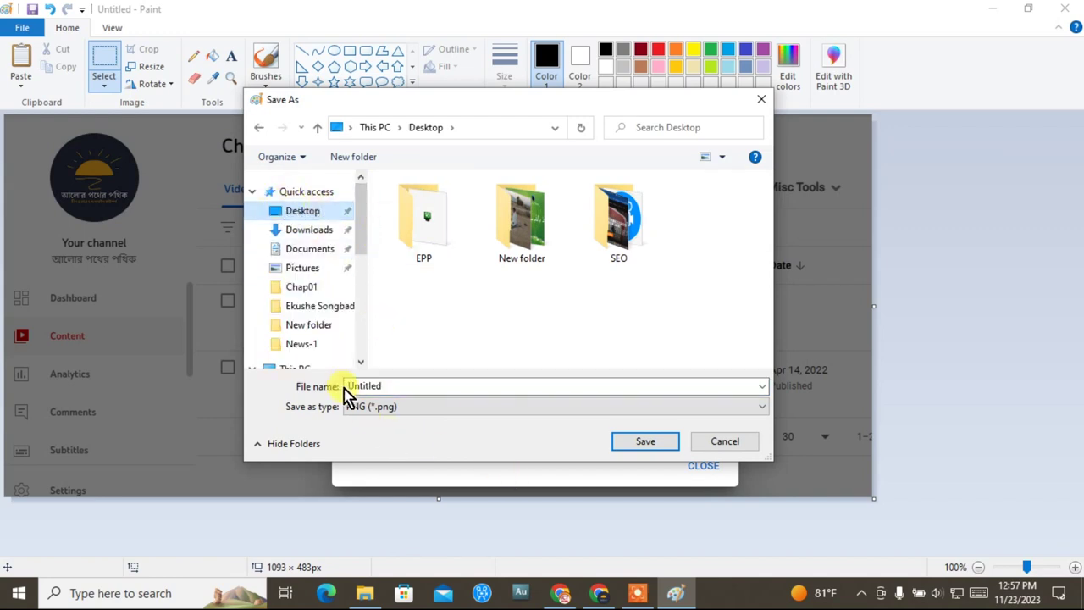
pyautogui.click(644, 444)
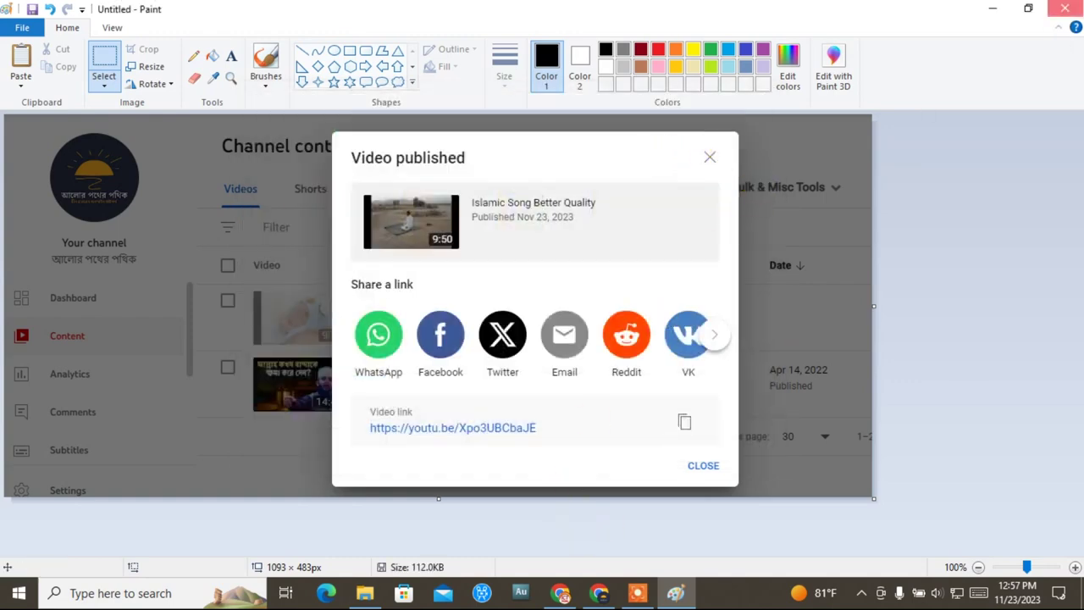
# Step: Close Paint and minimize the remaining open windows to reach the desktop
pyautogui.click(1064, 9)
pyautogui.click(993, 12)
pyautogui.click(993, 8)
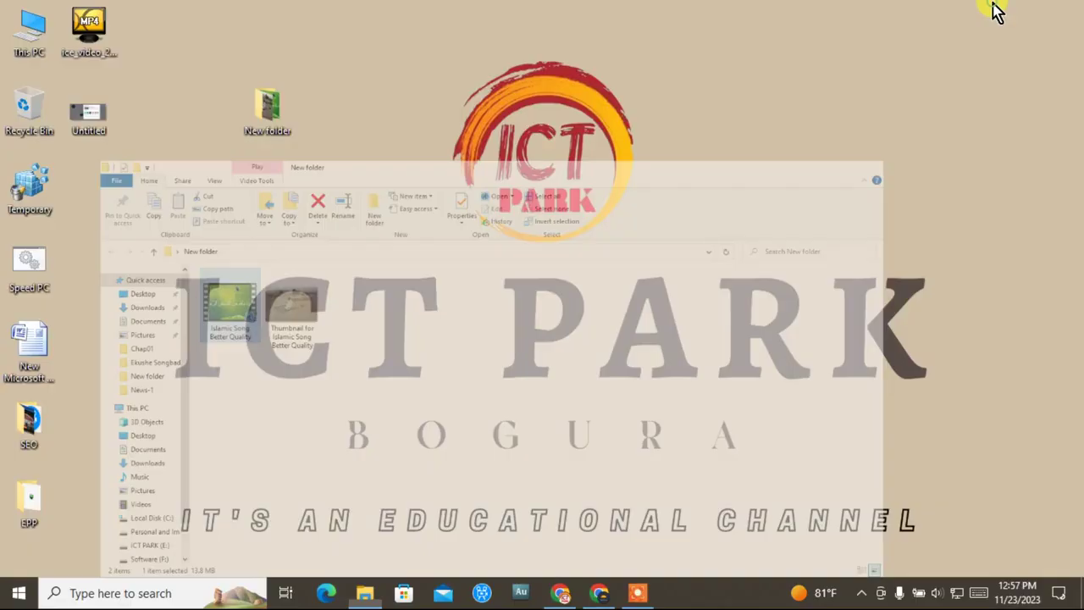
# Step: Move the Untitled image on the desktop to the empty area right of the ICT PARK logo and open it
pyautogui.moveTo(92, 121); pyautogui.dragTo(820, 134)
pyautogui.doubleClick(809, 122)
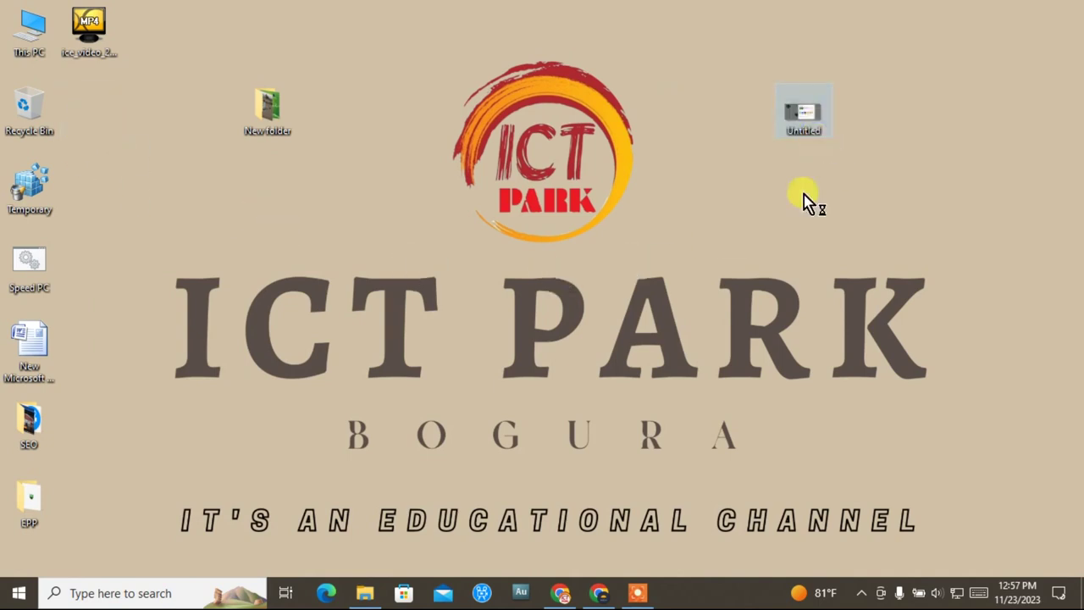